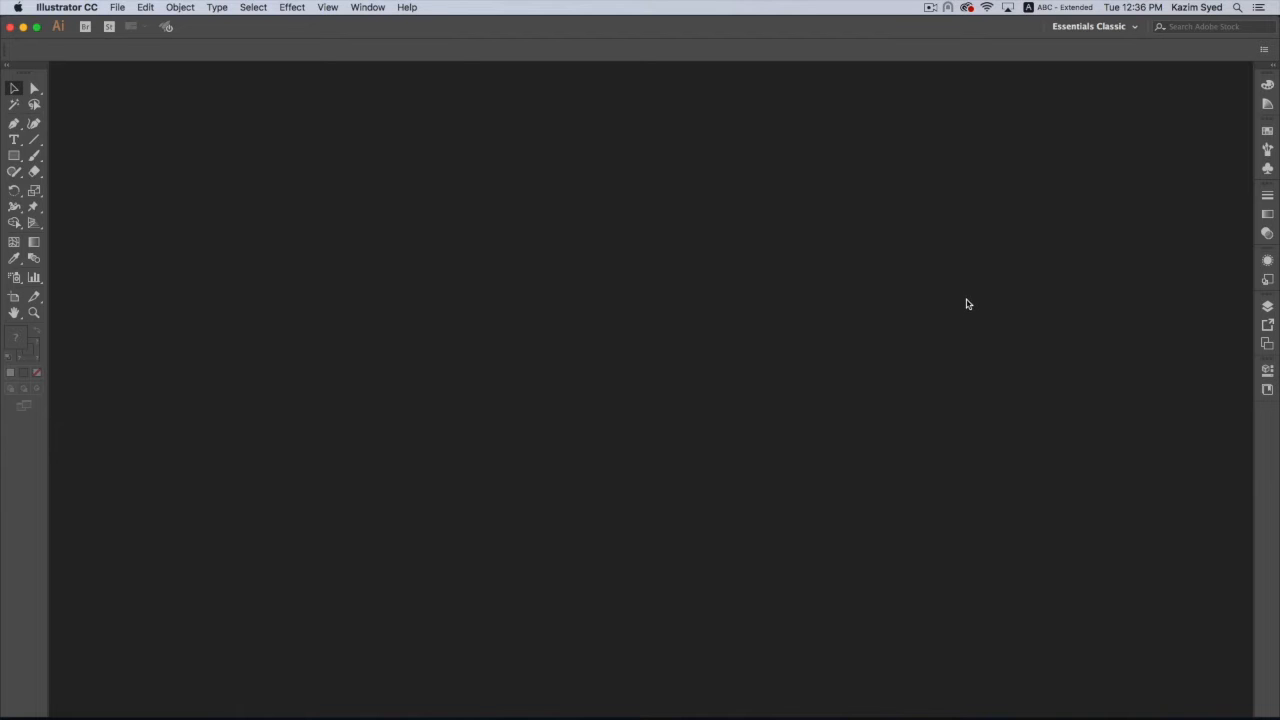
left_click(124, 10)
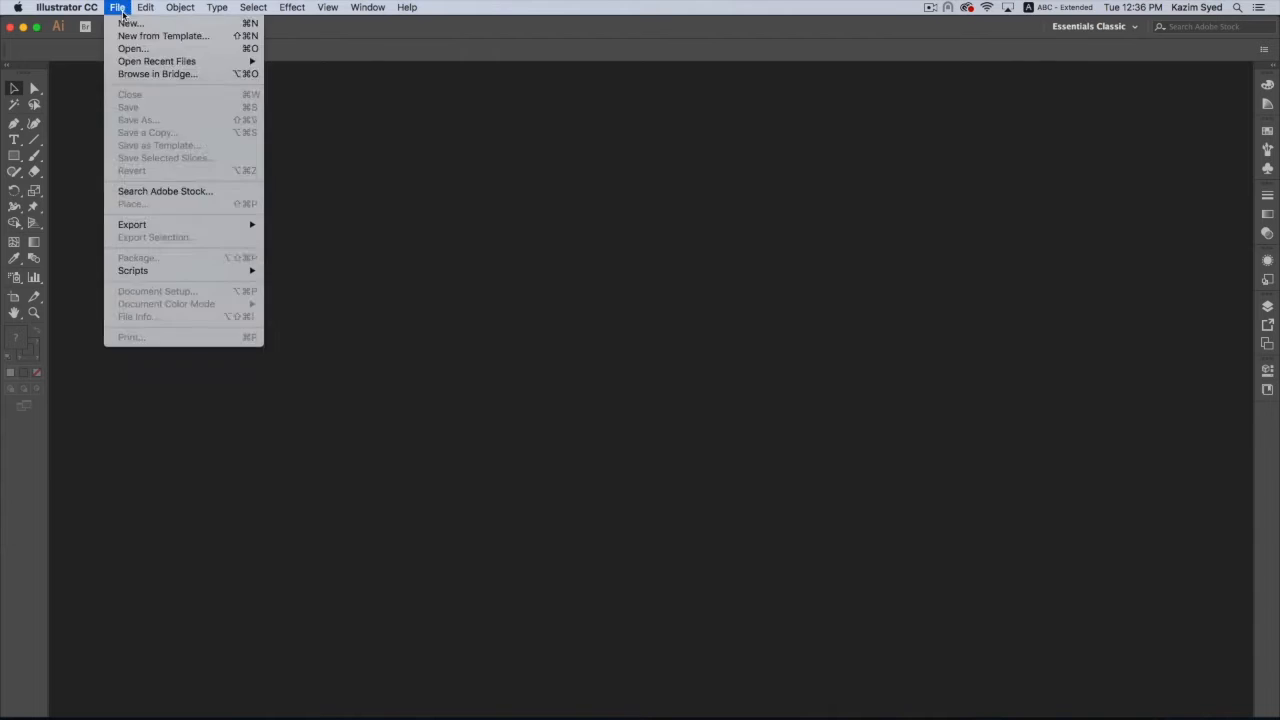
mouse_move(172, 10)
left_click(431, 15)
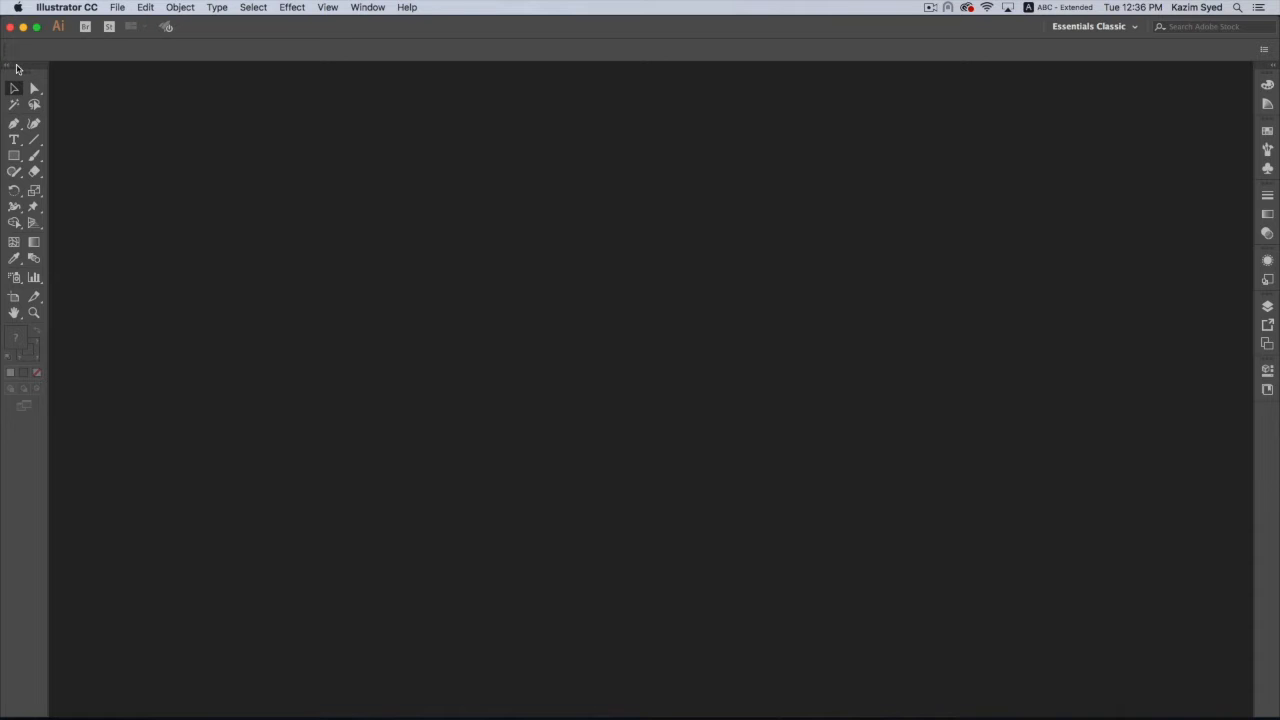
Switch the tools panel to a single column and back to two columns, with the Selection tool active
mouse_move(16, 68)
left_mouse_down()
mouse_move(97, 77)
mouse_move(6, 77)
left_mouse_up()
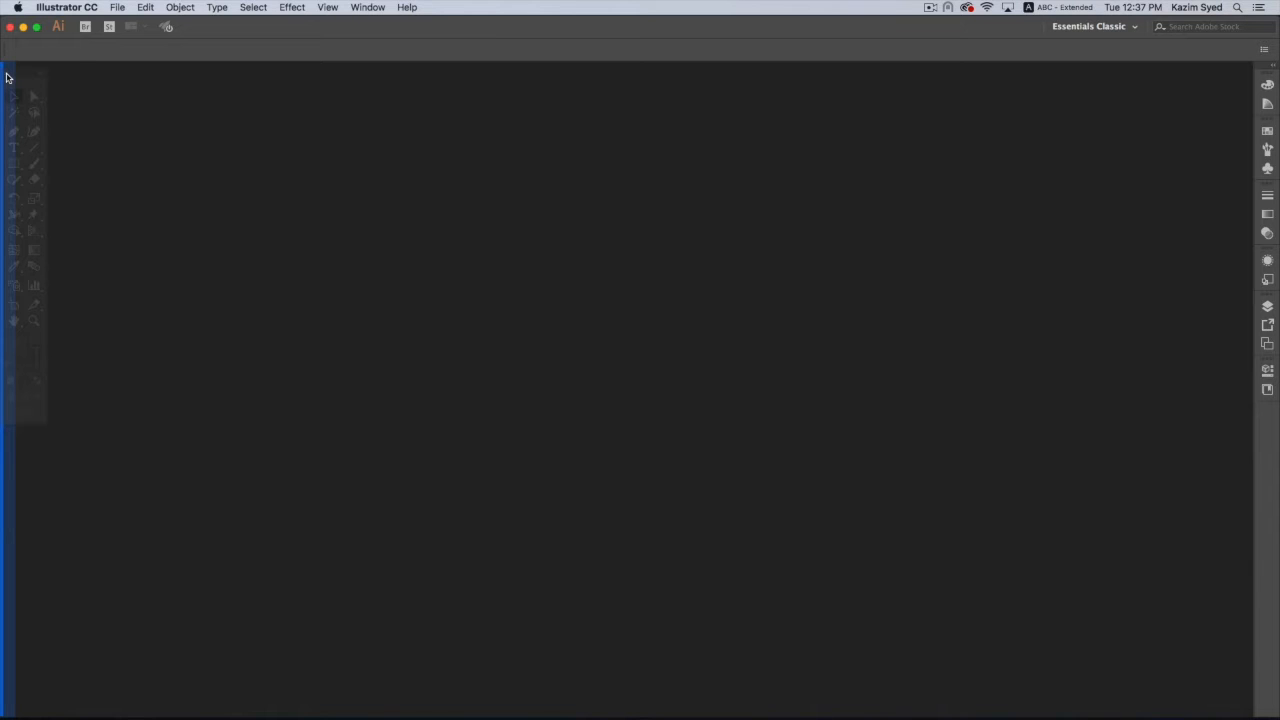
left_click_drag(6, 77, 7, 77)
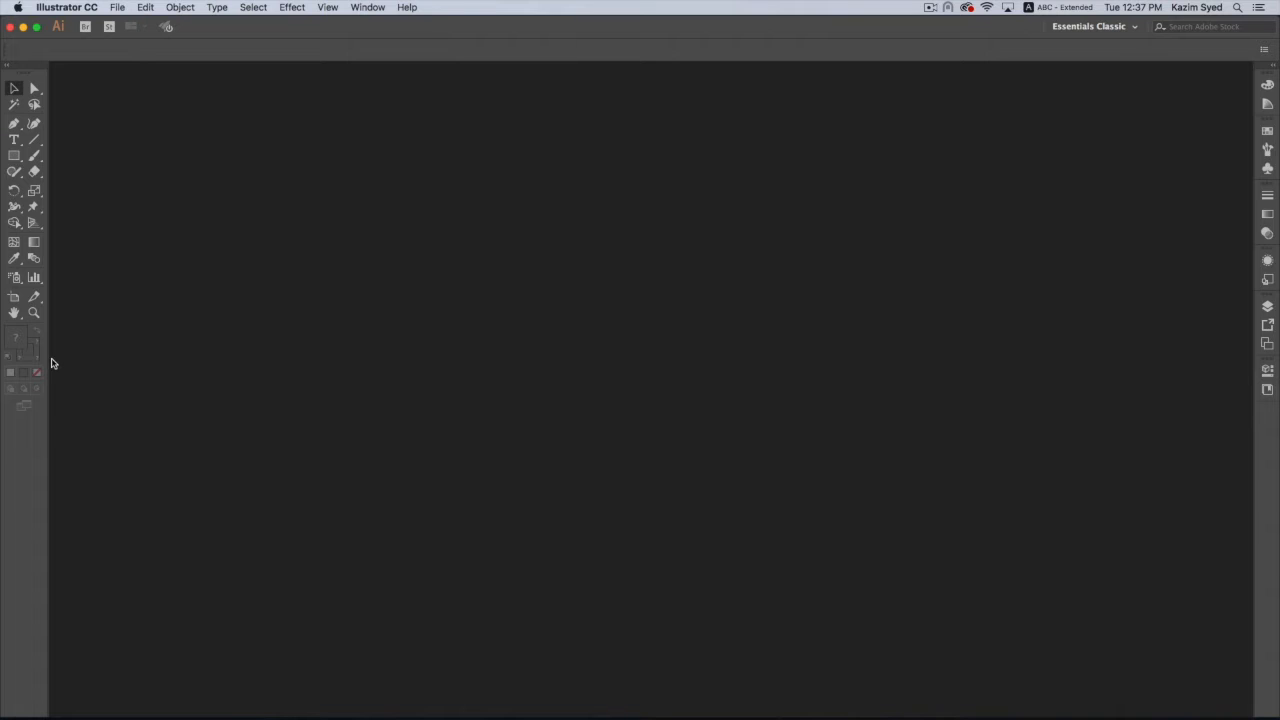
left_click(10, 70)
left_click(13, 535)
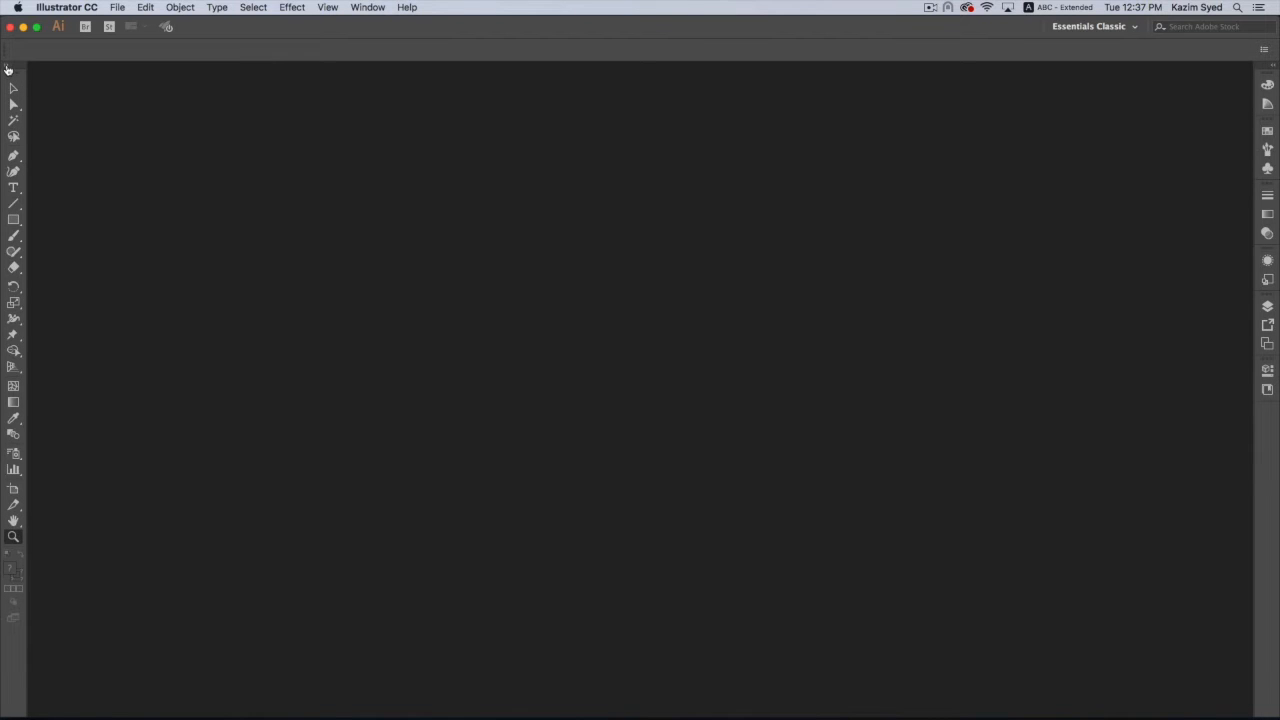
left_click(8, 69)
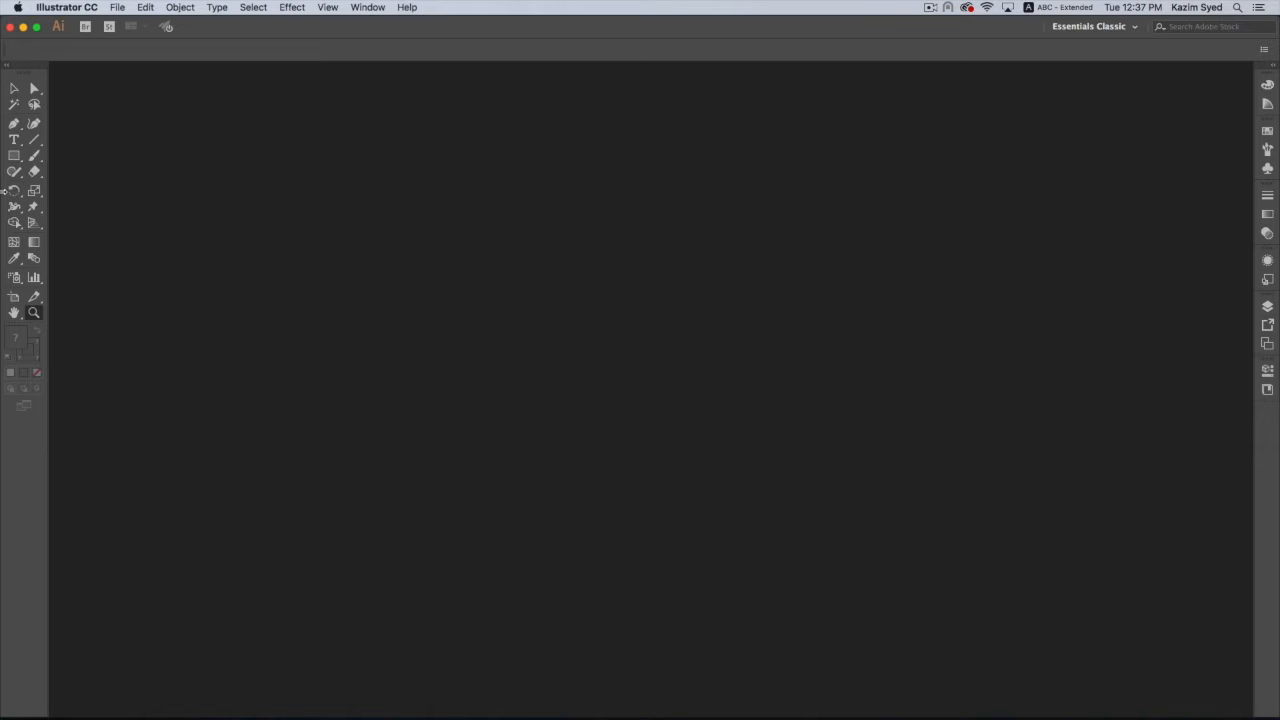
left_click(13, 92)
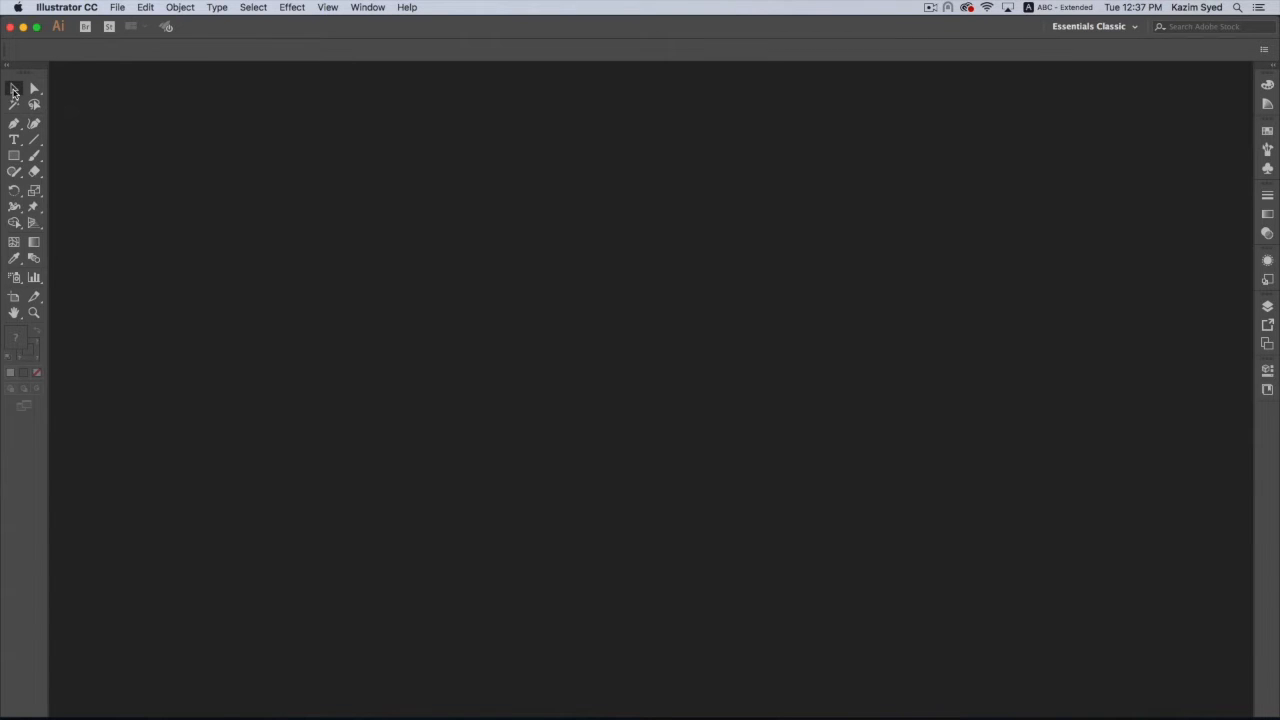
Create a new A4 document in landscape orientation, 841.89 x 595.276 pt, with one artboard
left_click(118, 8)
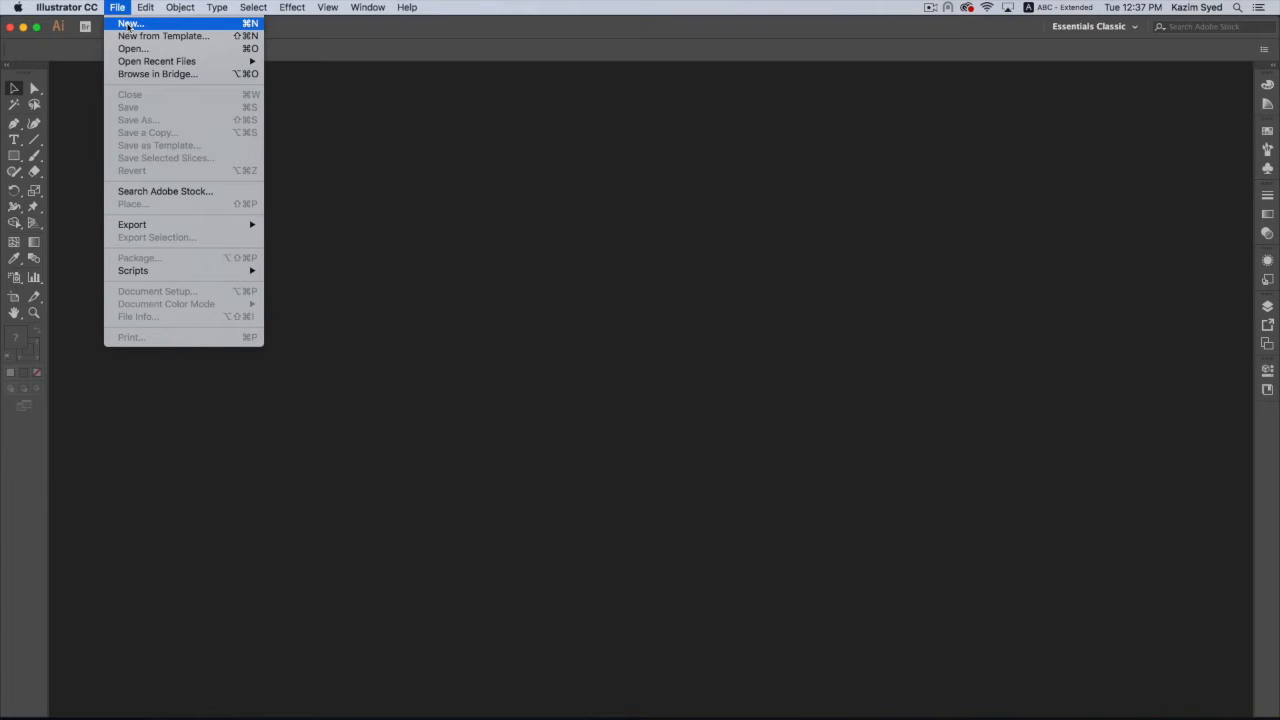
left_click(128, 24)
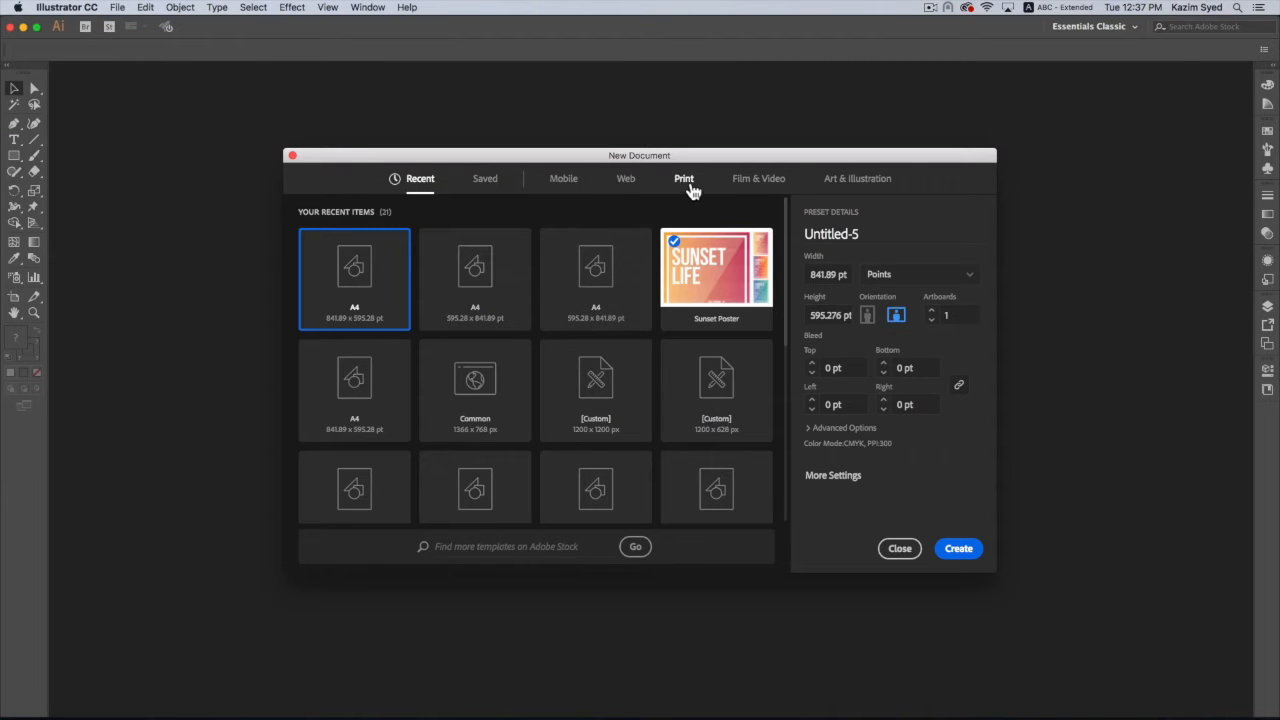
left_click(869, 323)
left_click(897, 317)
left_click(957, 548)
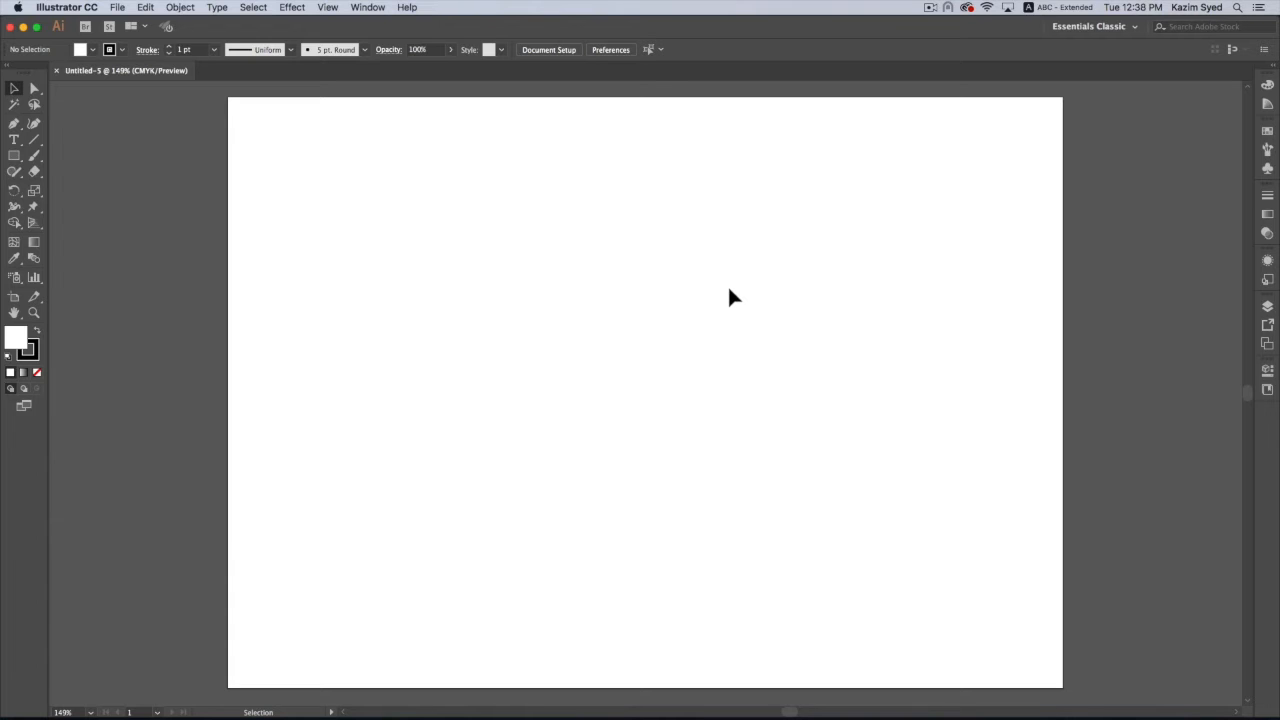
Draw two freehand squares, about 138 pt in the artboard's upper left and about 160 pt near its centre
left_click(12, 91)
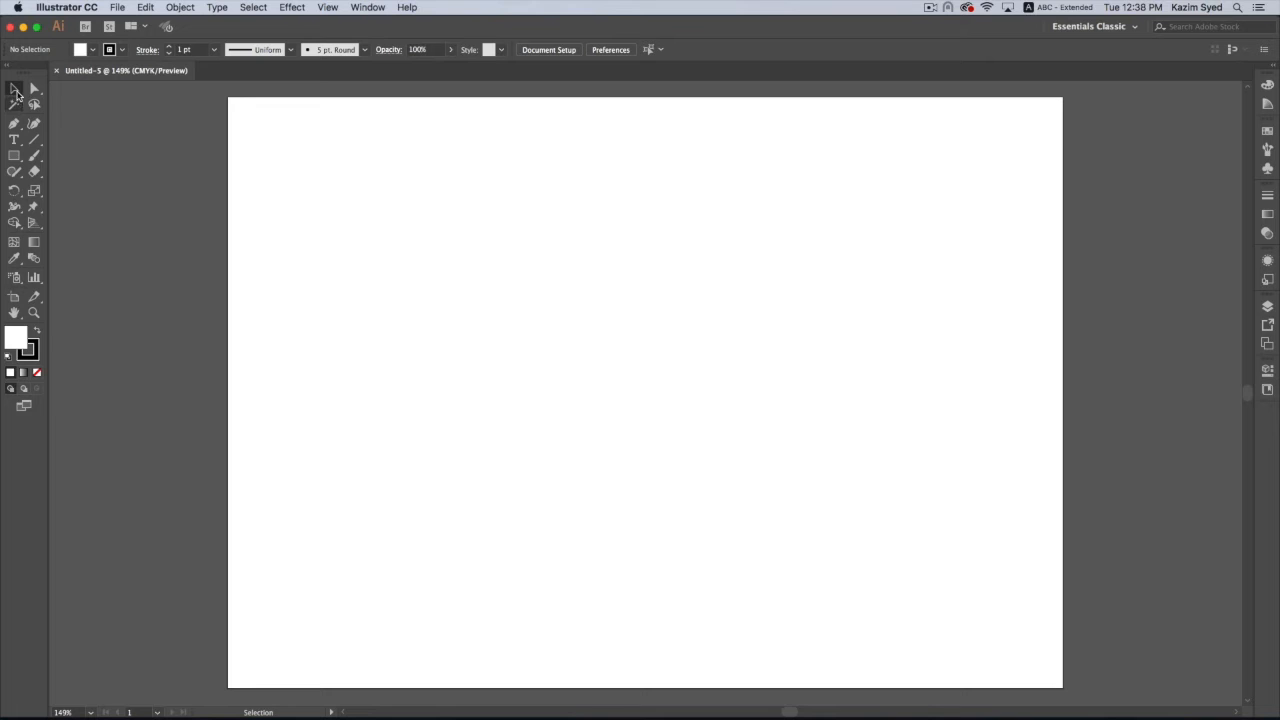
left_click(13, 157)
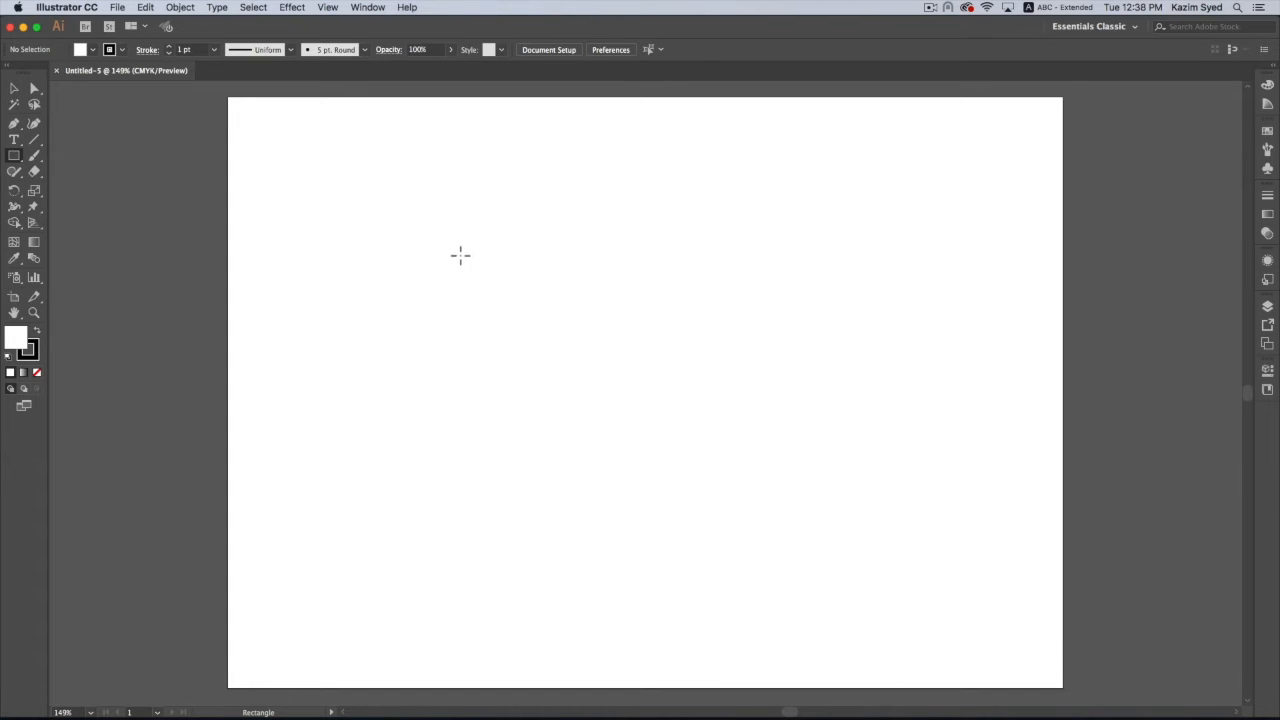
mouse_move(383, 174)
left_mouse_down()
mouse_move(523, 326)
mouse_move(508, 280)
mouse_move(519, 310)
left_mouse_up()
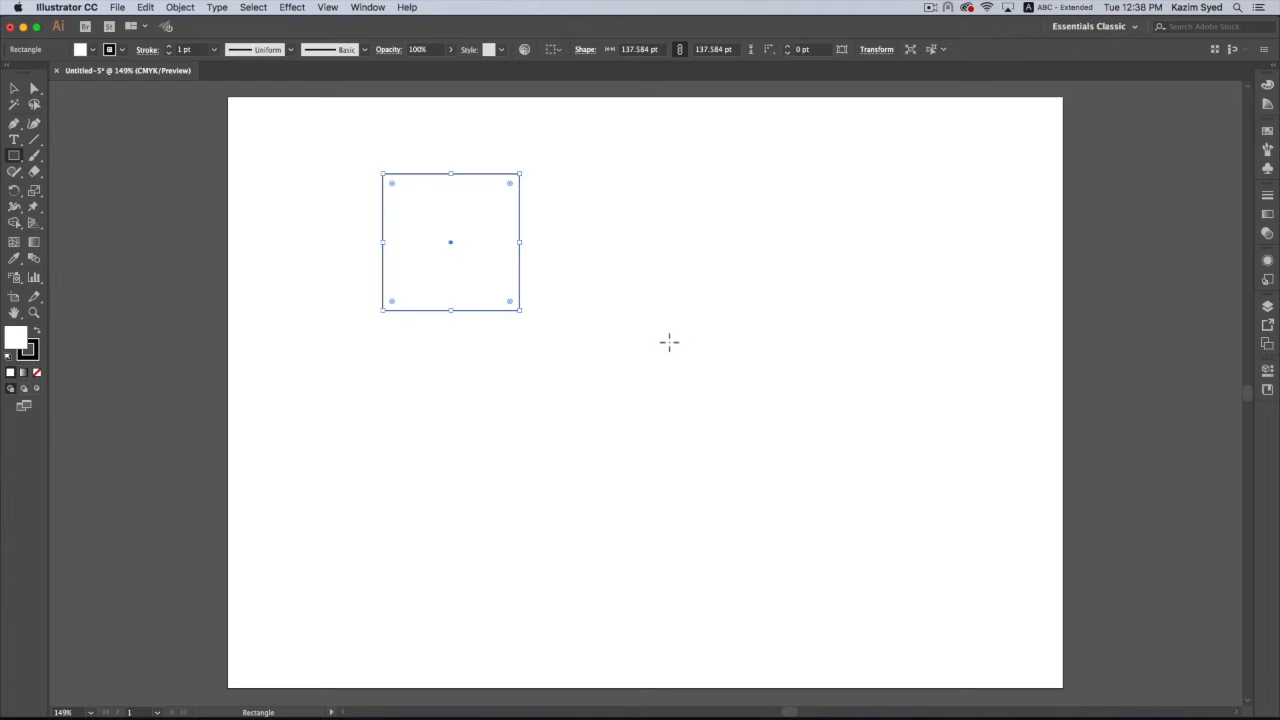
left_click_drag(596, 316, 758, 458)
key("v")
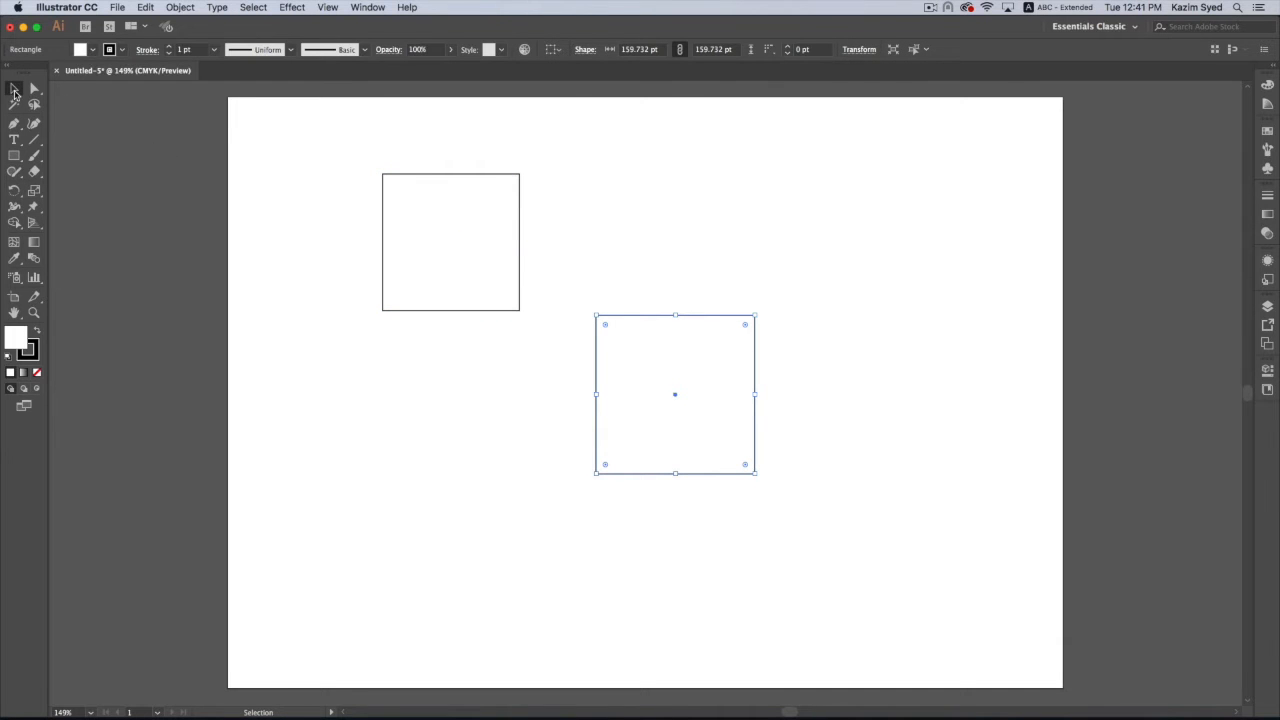
Create an exact 144 x 144 pt square with the Rectangle tool, below the two existing squares
left_click(14, 157)
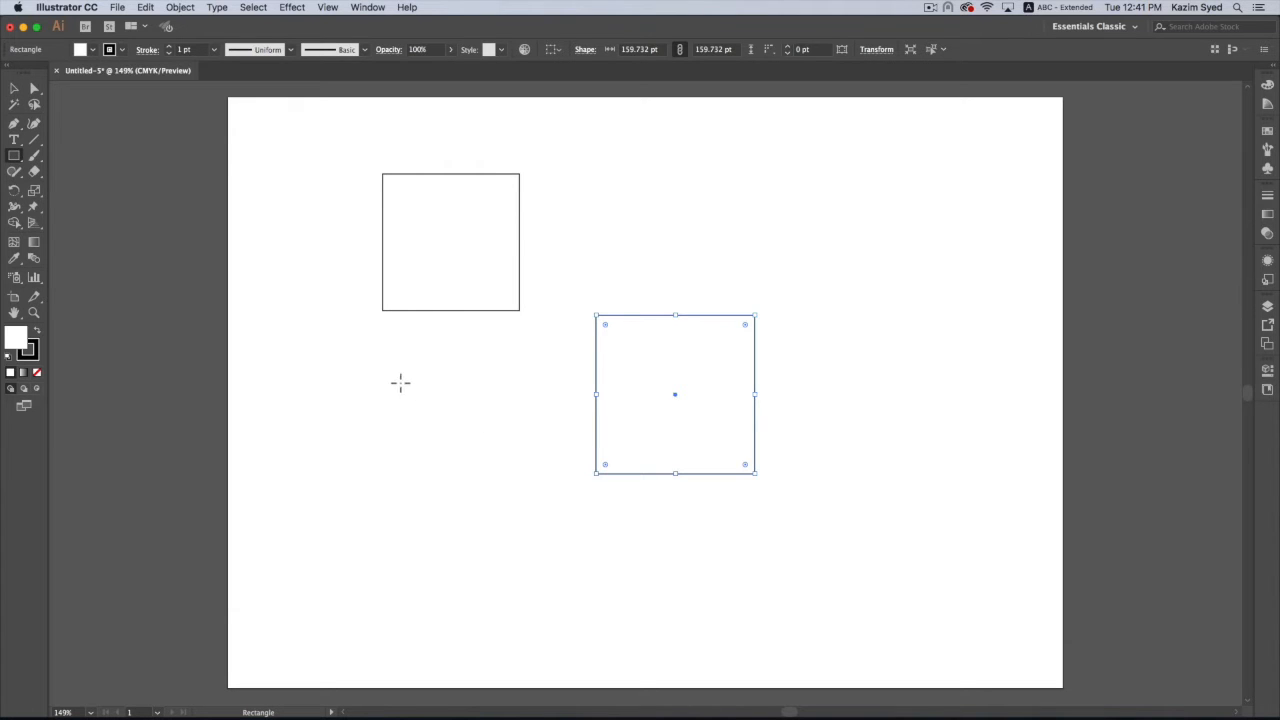
left_click(459, 441)
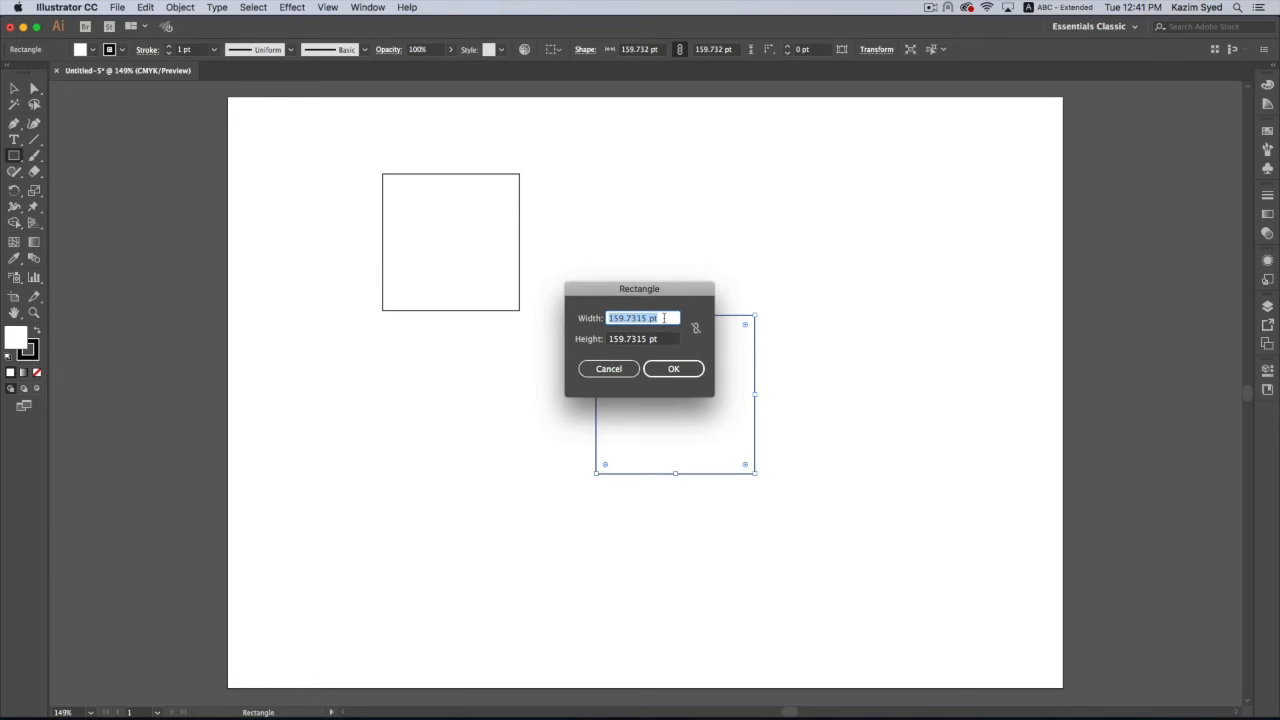
type("144")
key("Tab")
type("144")
key("Tab")
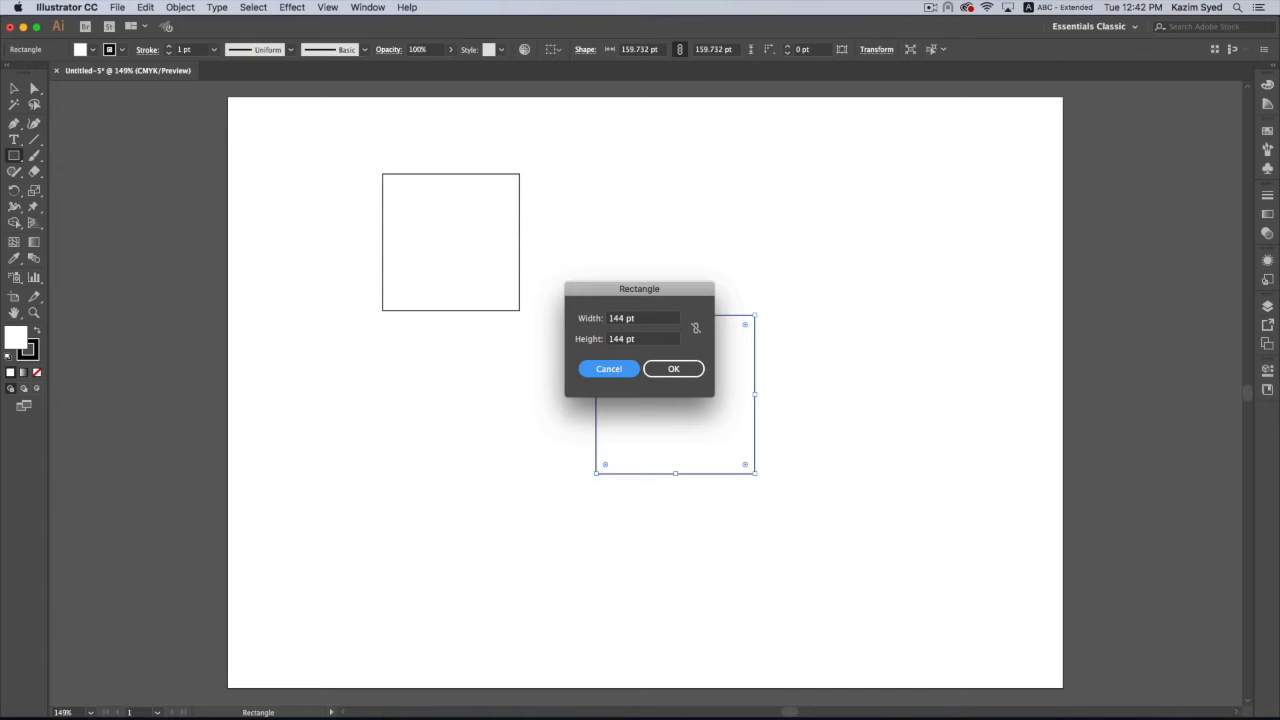
left_click(689, 368)
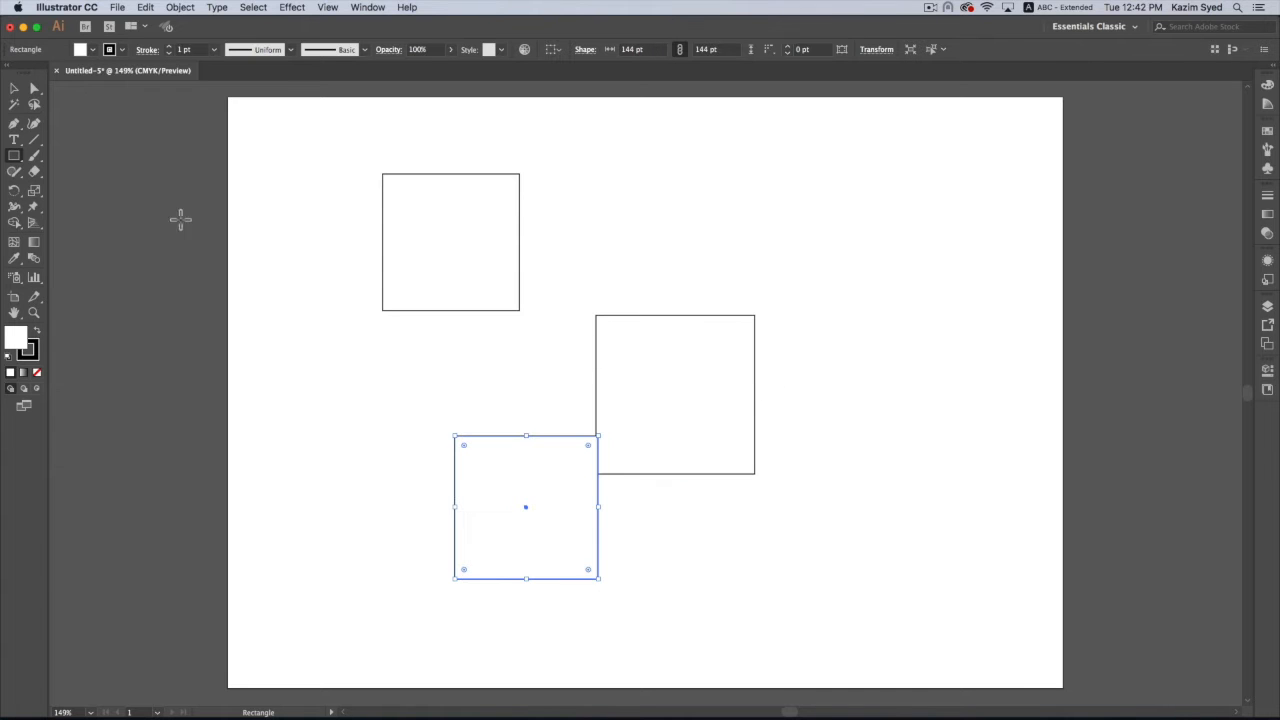
Move the 144 pt square to the lower right of the artboard and deselect it
left_click(15, 89)
left_click_drag(527, 507, 450, 507)
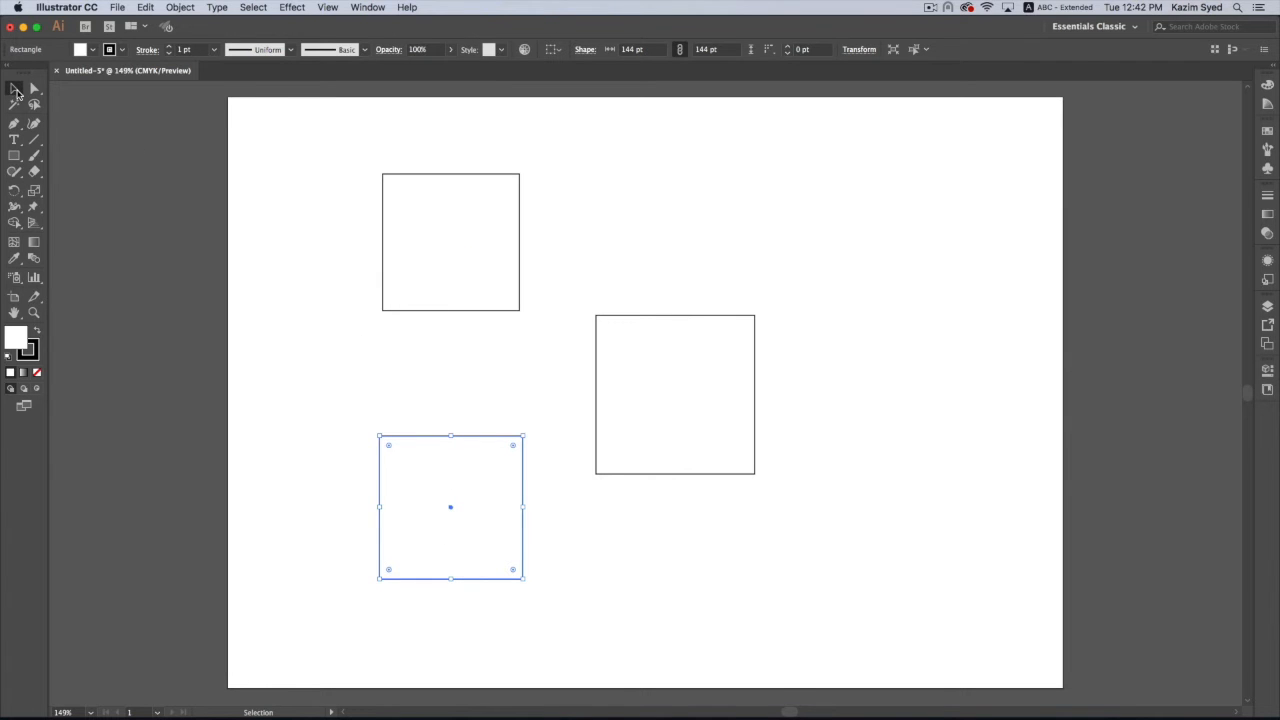
left_click_drag(452, 507, 450, 575)
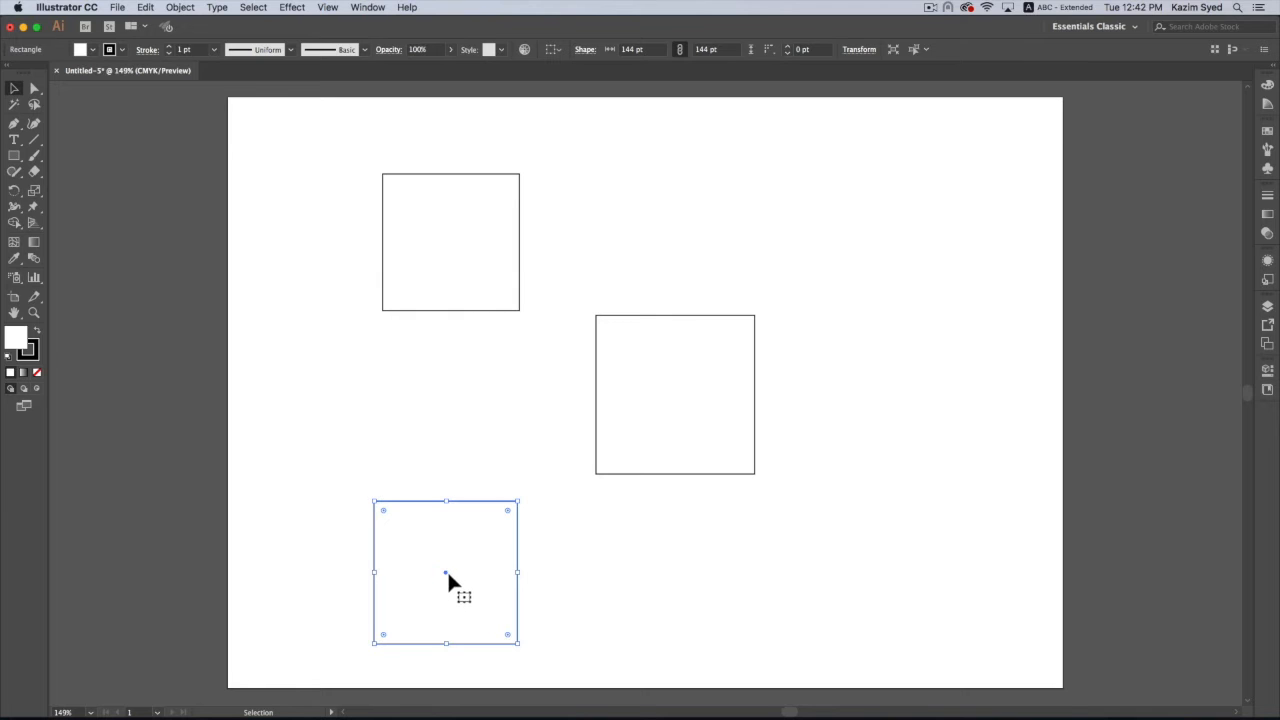
left_click_drag(446, 578, 882, 530)
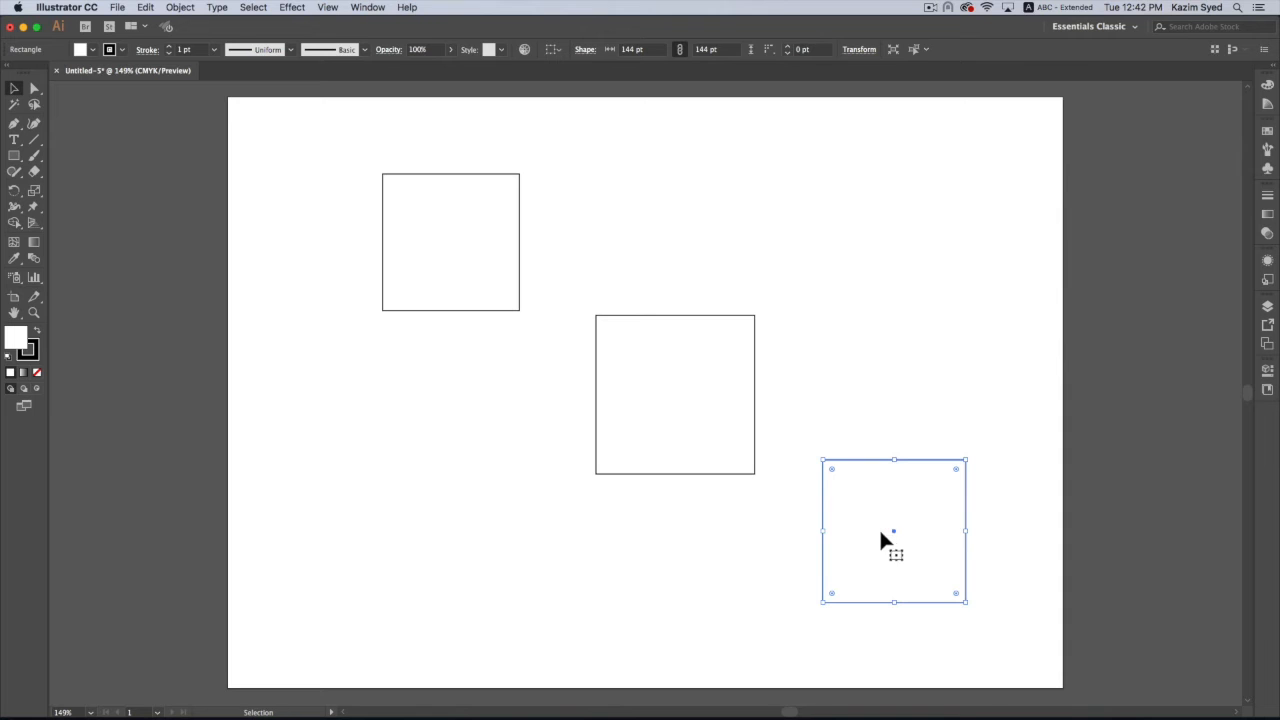
left_click(815, 440)
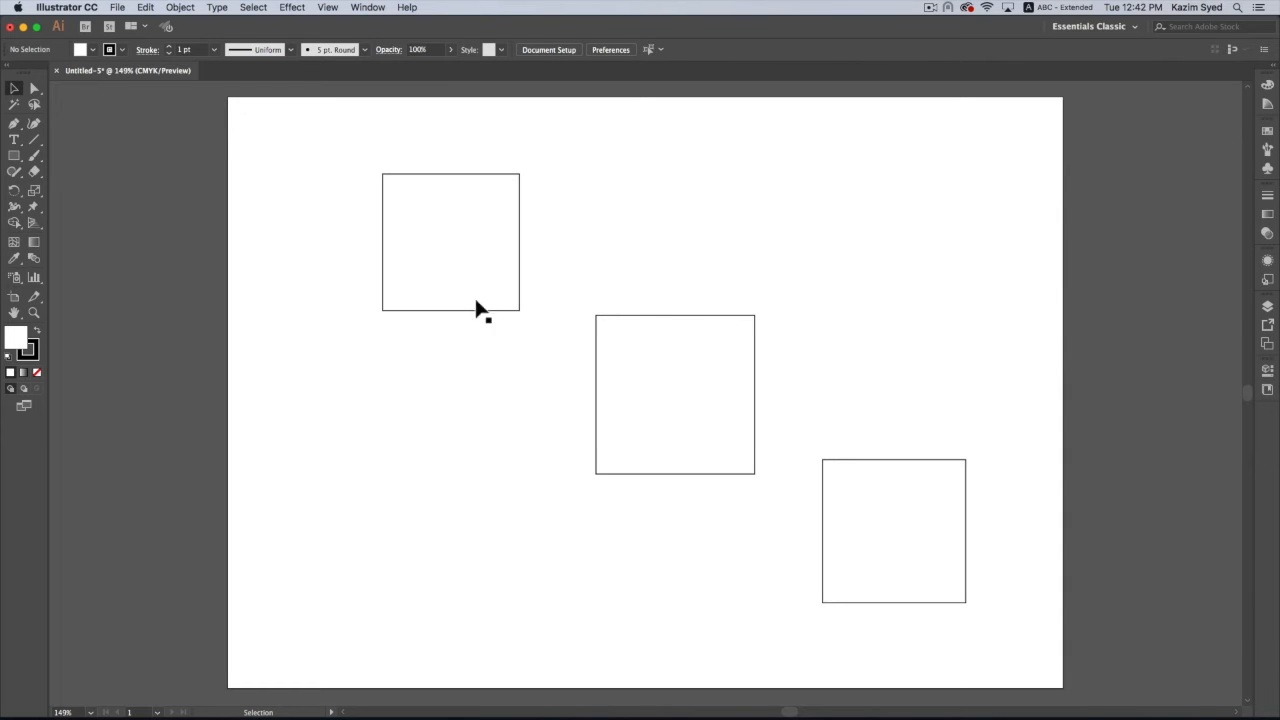
Delete the two freehand squares in the upper left and centre of the artboard
left_click_drag(338, 174, 768, 496)
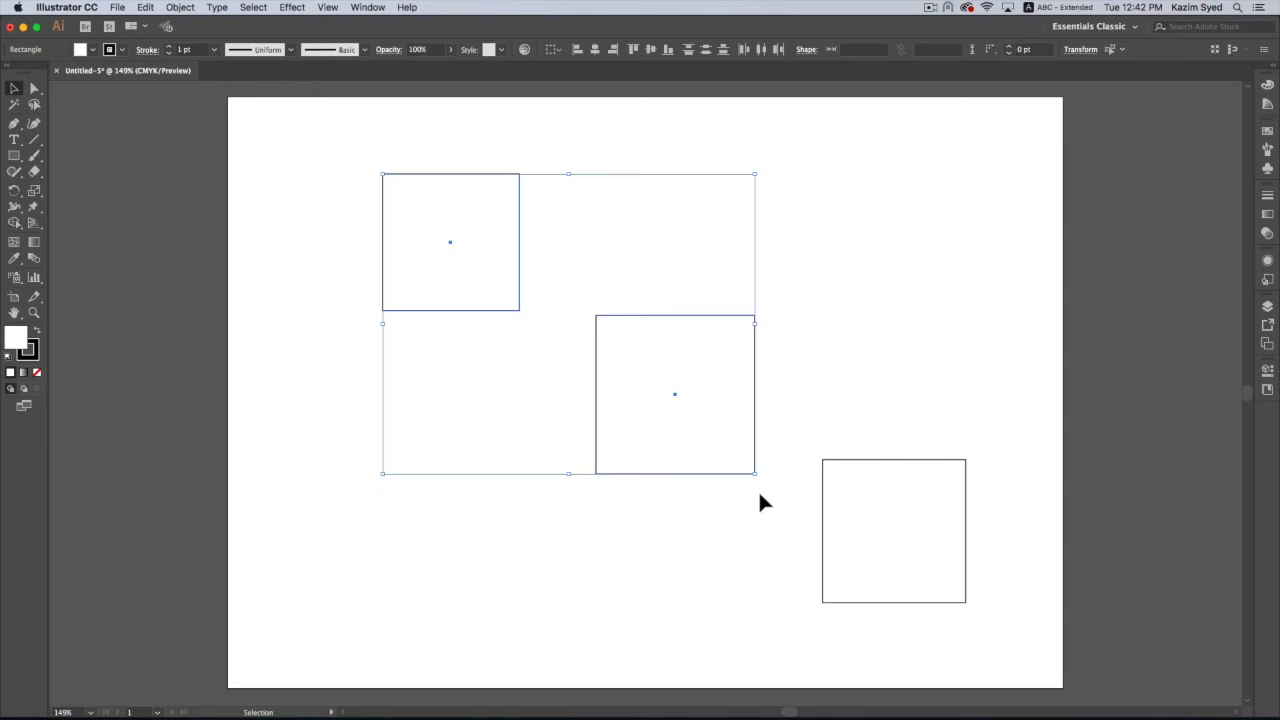
key("Delete")
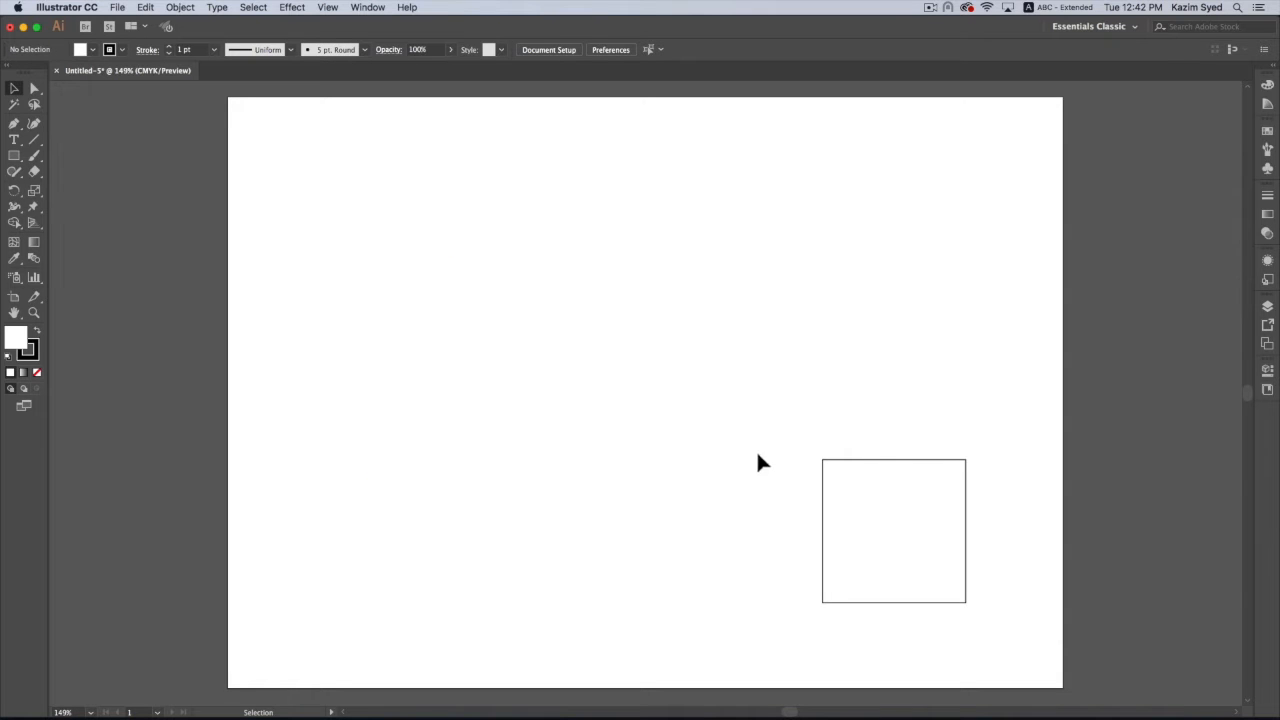
Move the remaining 144 pt square to the middle of the artboard and deselect it
left_click(888, 461)
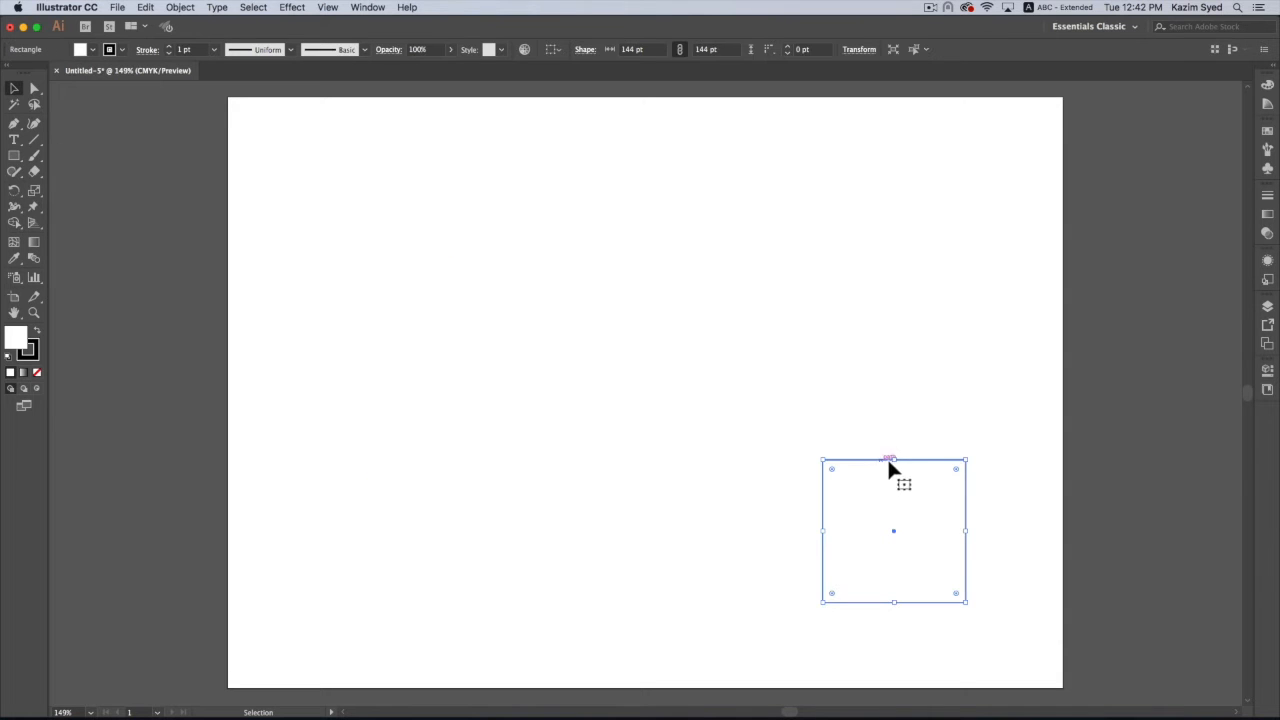
left_click_drag(893, 530, 635, 364)
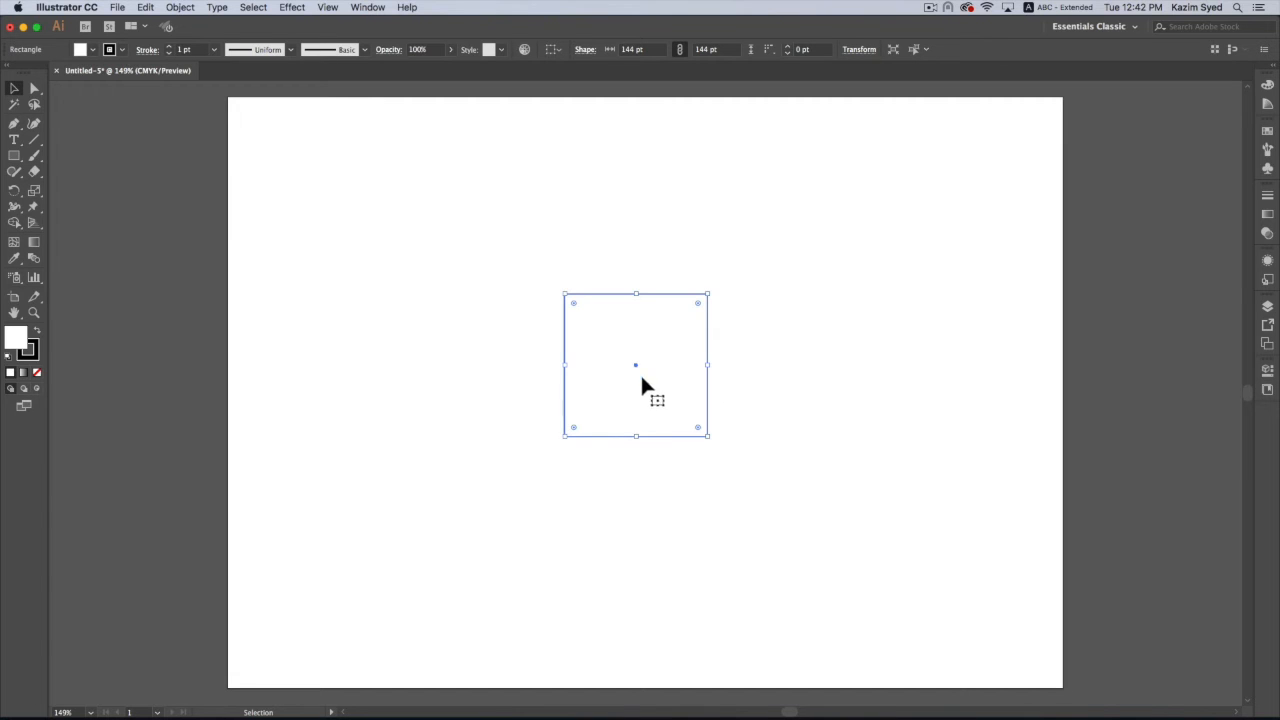
left_click(650, 468)
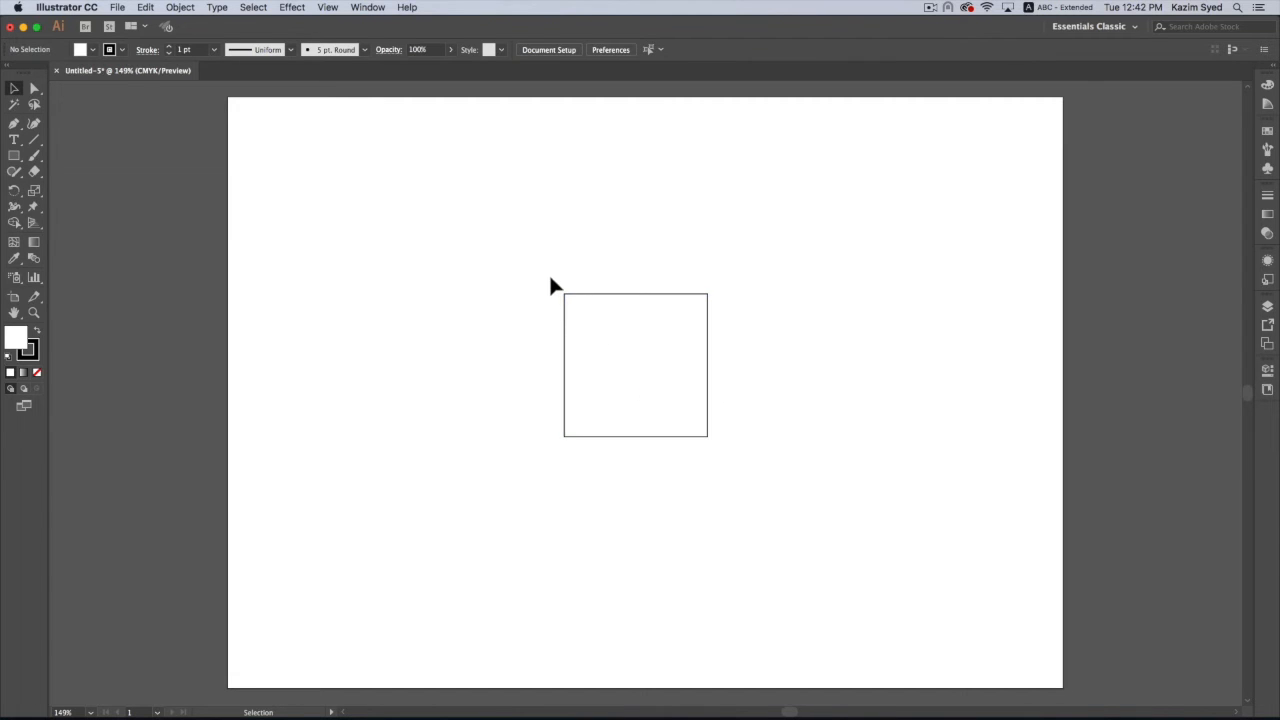
Duplicate the square diagonally to its lower right and delete the copy
left_click_drag(547, 277, 740, 468)
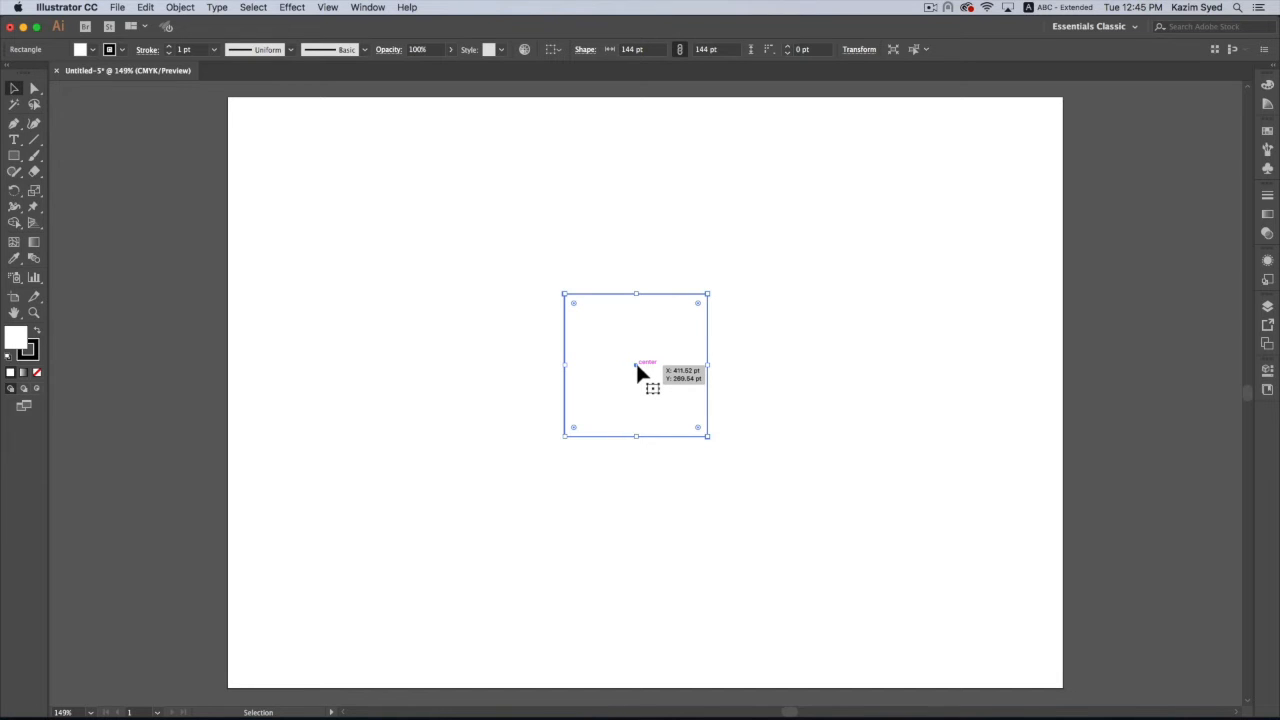
left_click_drag(636, 365, 809, 469)
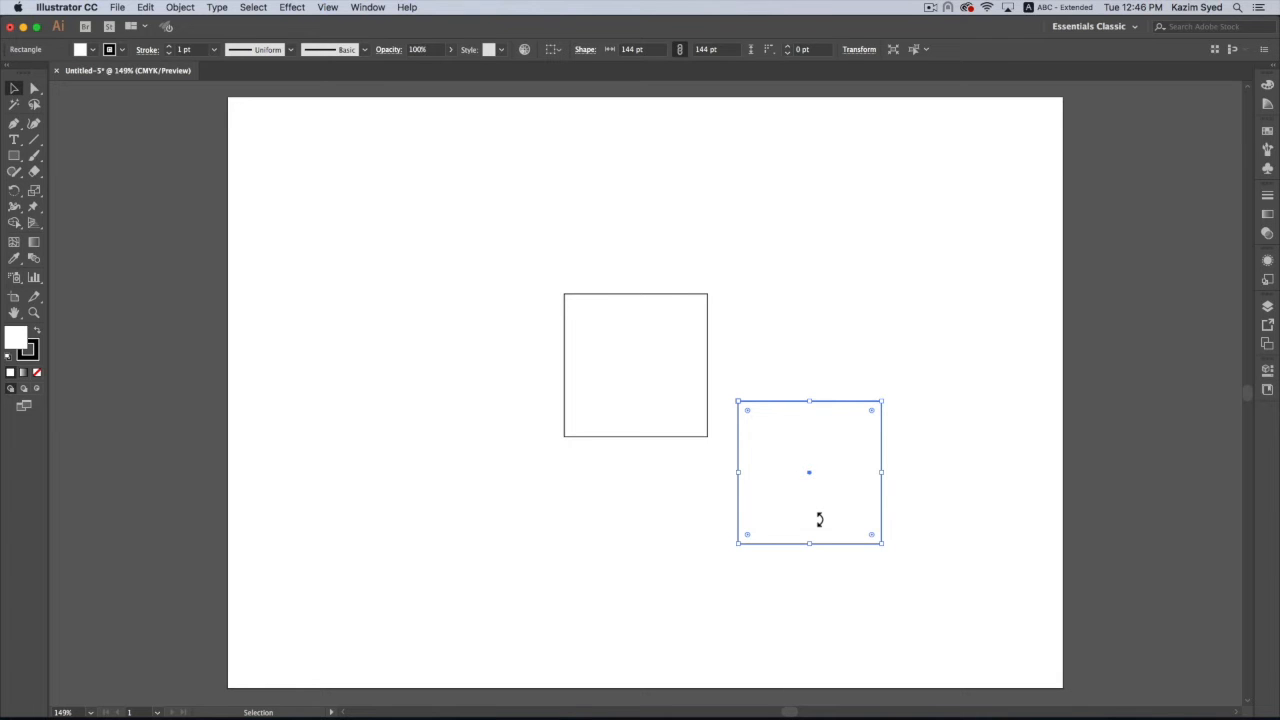
key("Delete")
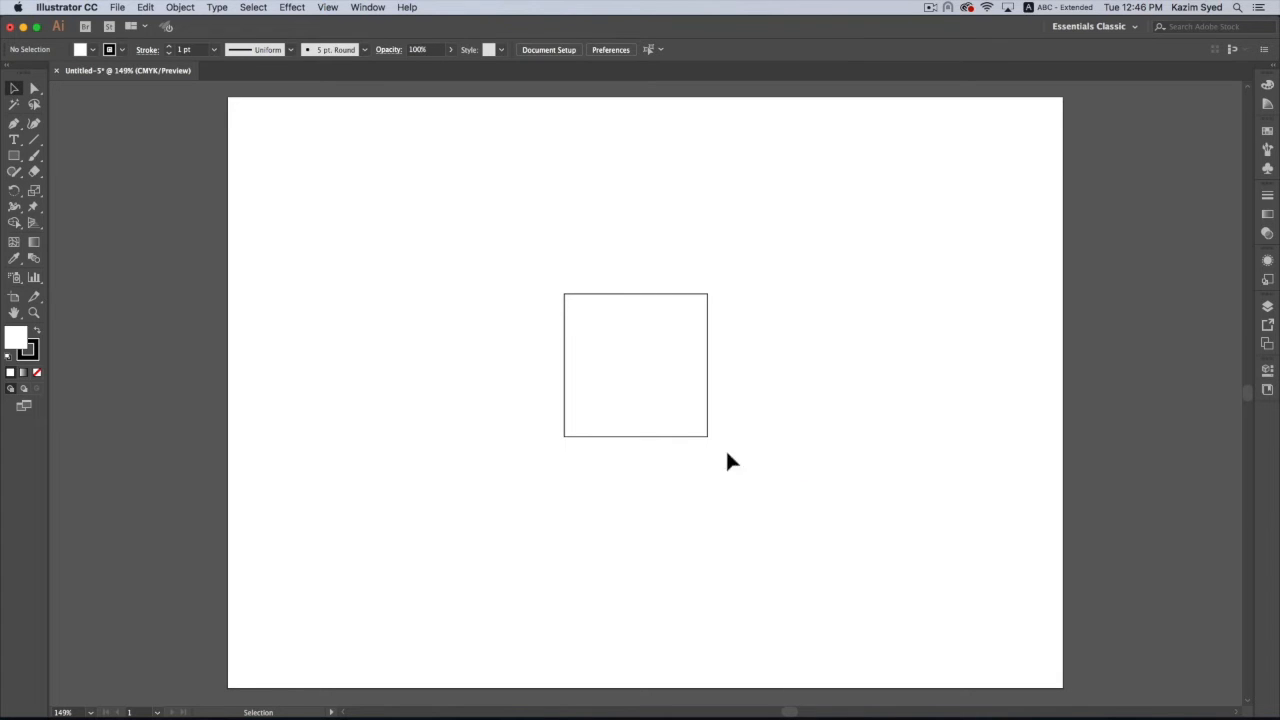
Duplicate the square horizontally to its right, aligned with the original, and shift the copy straight down
left_click(635, 368)
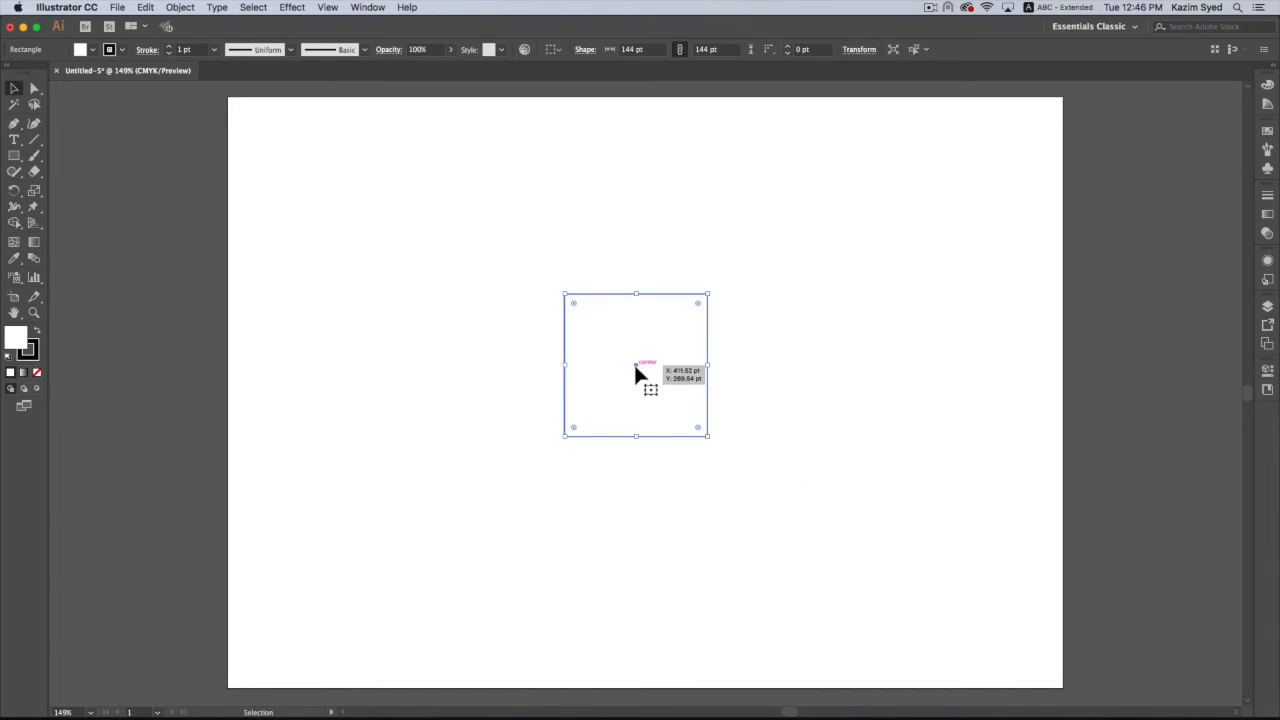
left_click_drag(637, 366, 859, 398)
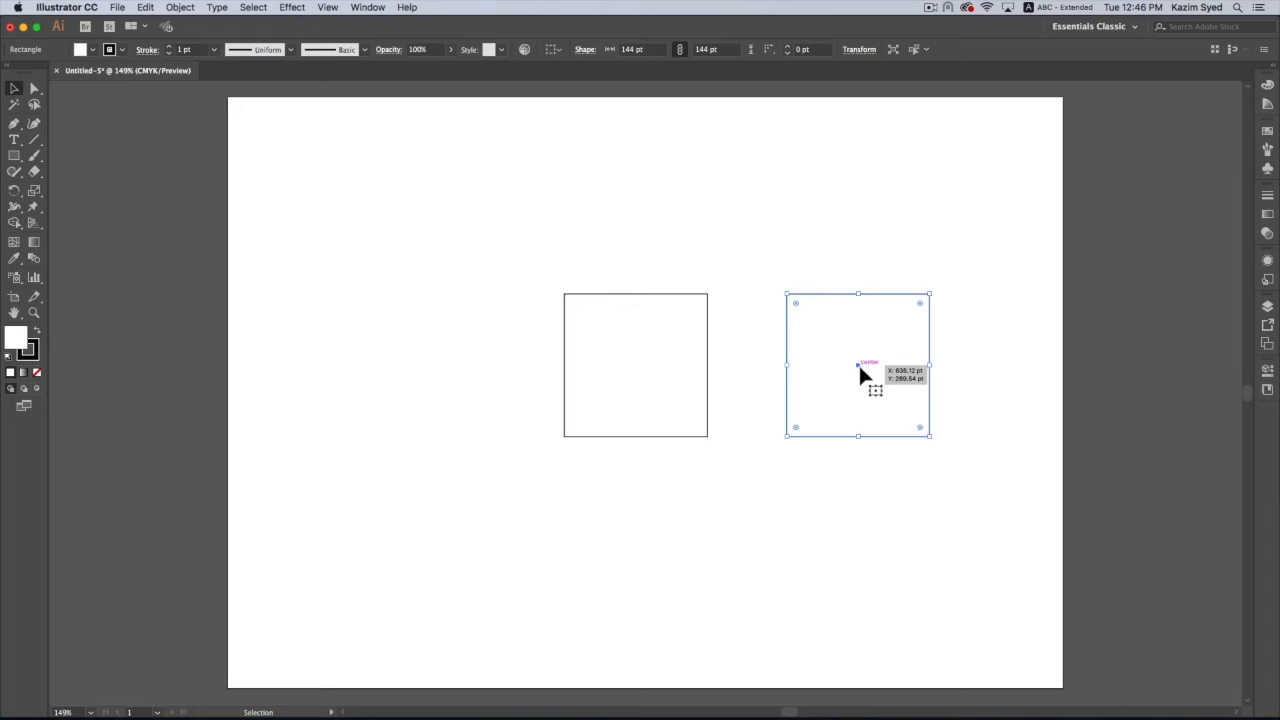
left_click_drag(858, 363, 857, 563)
left_click(741, 509)
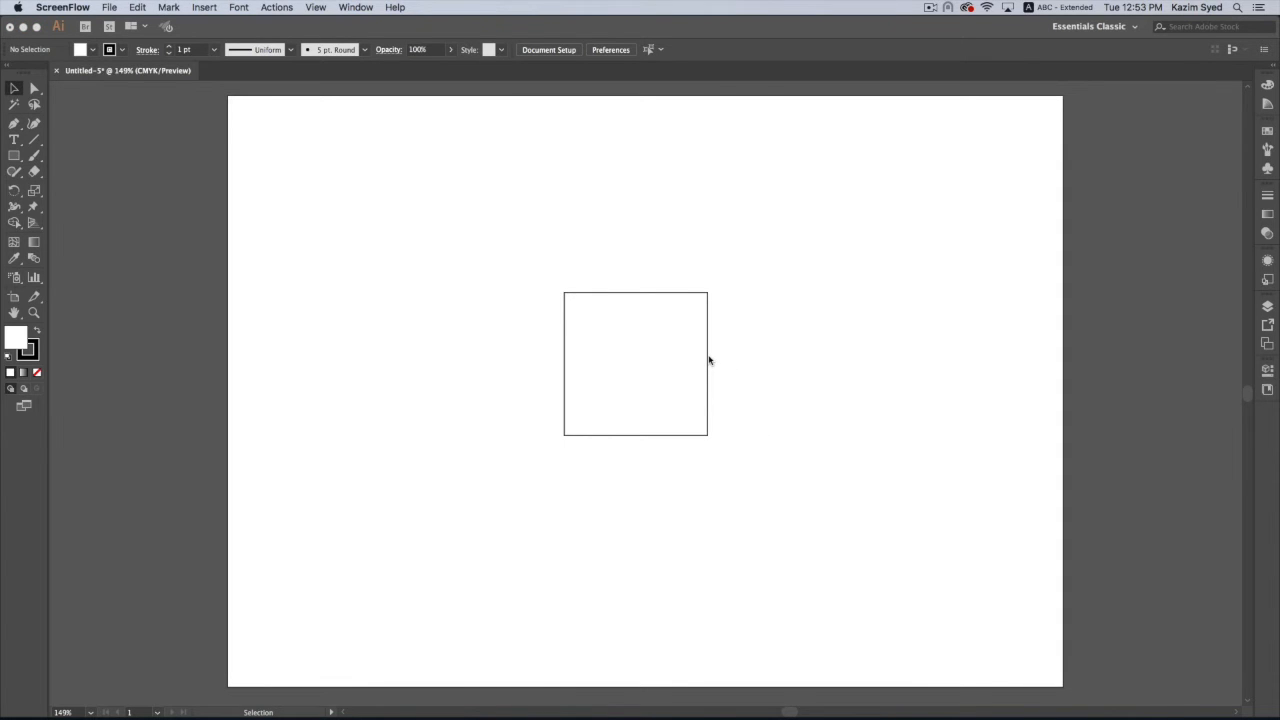
Select the square and stretch its right edge to make it about 148.6 pt wide
left_click(557, 289)
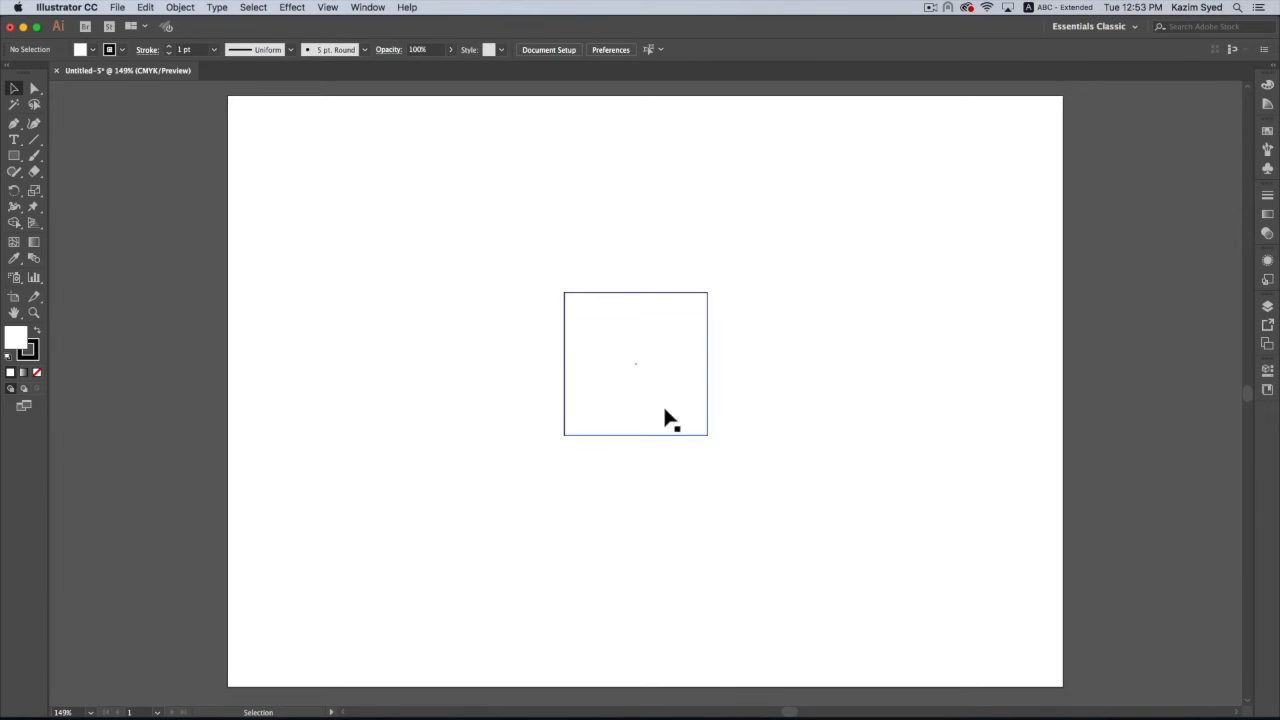
left_click_drag(532, 262, 728, 466)
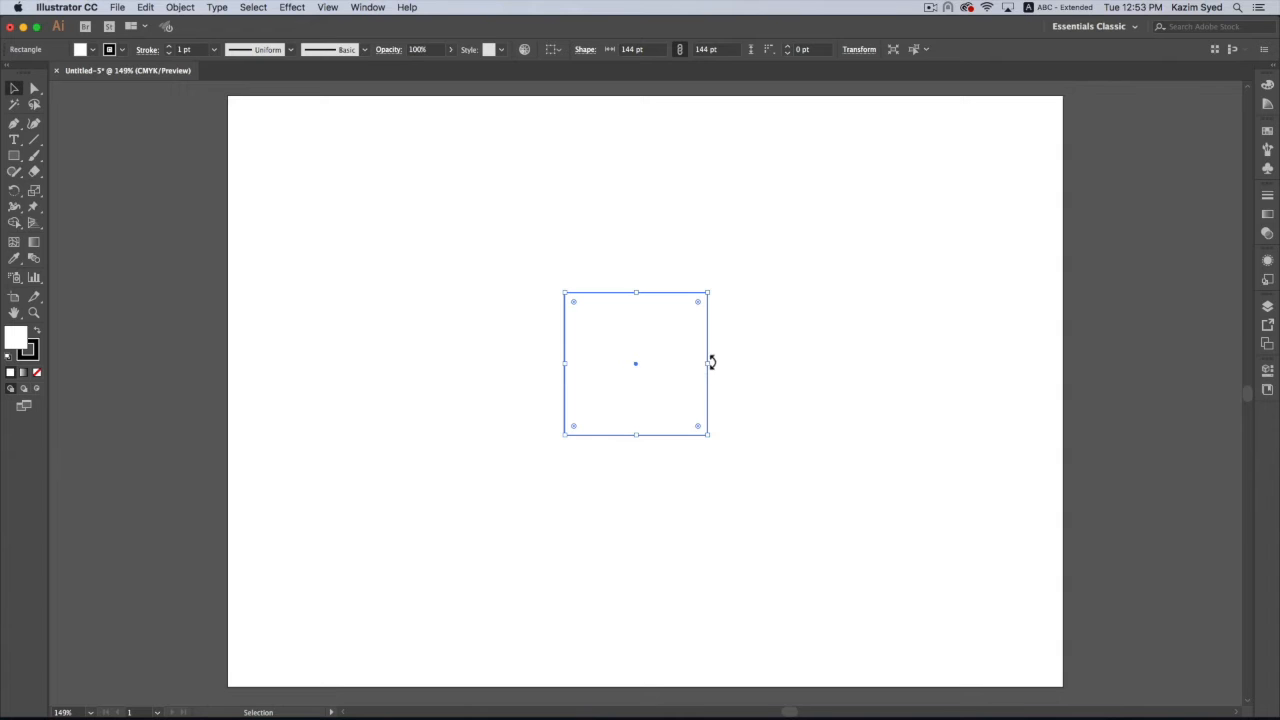
mouse_move(714, 363)
left_mouse_down()
mouse_move(797, 367)
mouse_move(712, 364)
left_mouse_up()
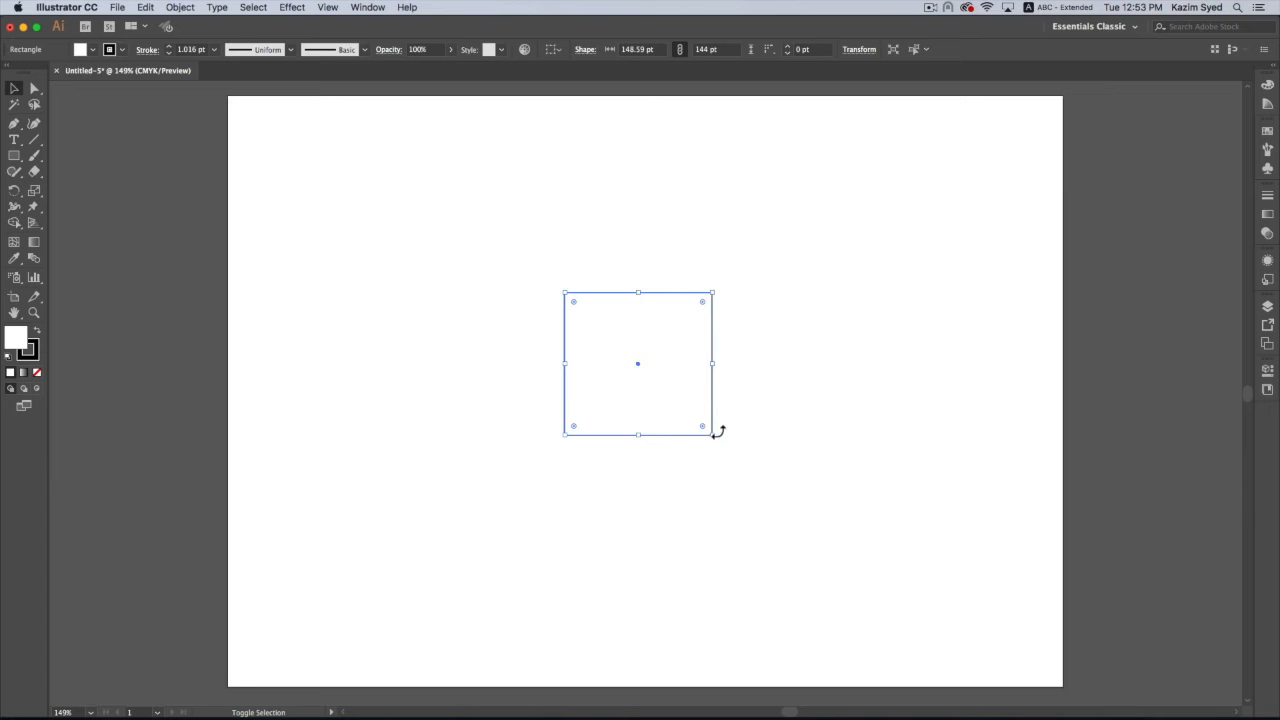
Enlarge the shape from its lower-right corner to about 202 × 195 pt and undo the resize
left_click_drag(716, 440, 765, 486)
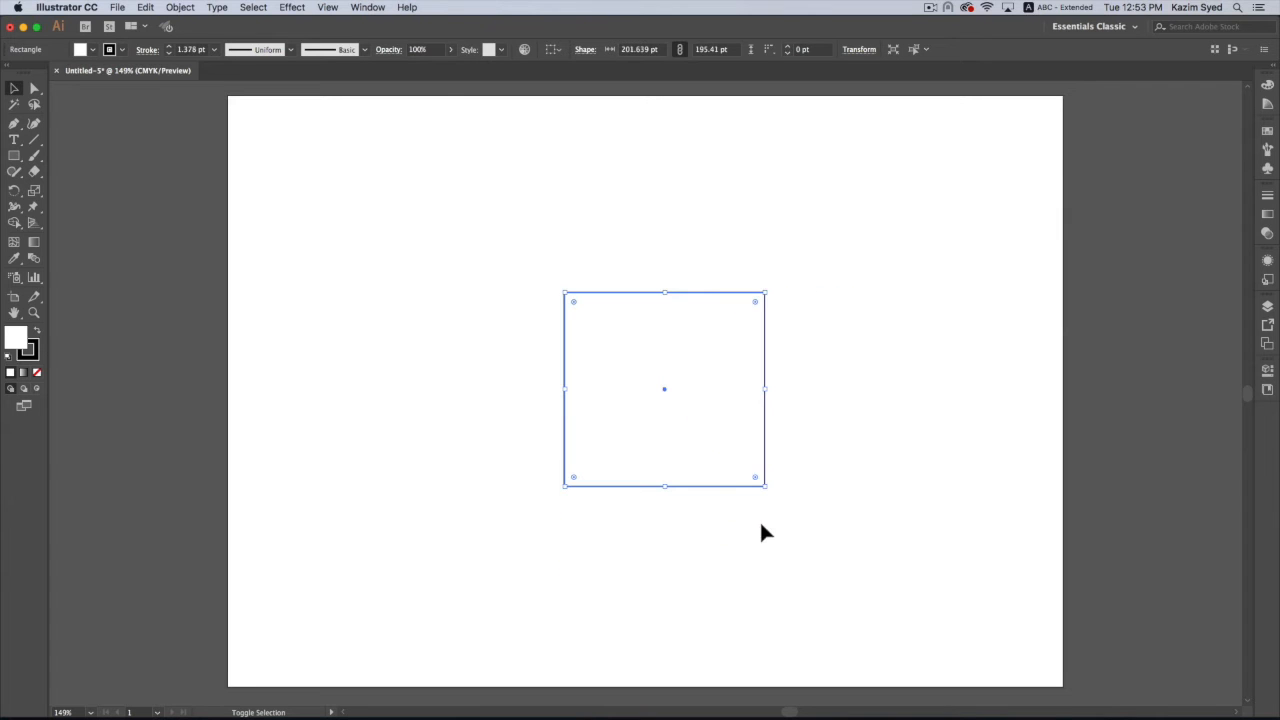
key("a")
key("super+z")
key("v")
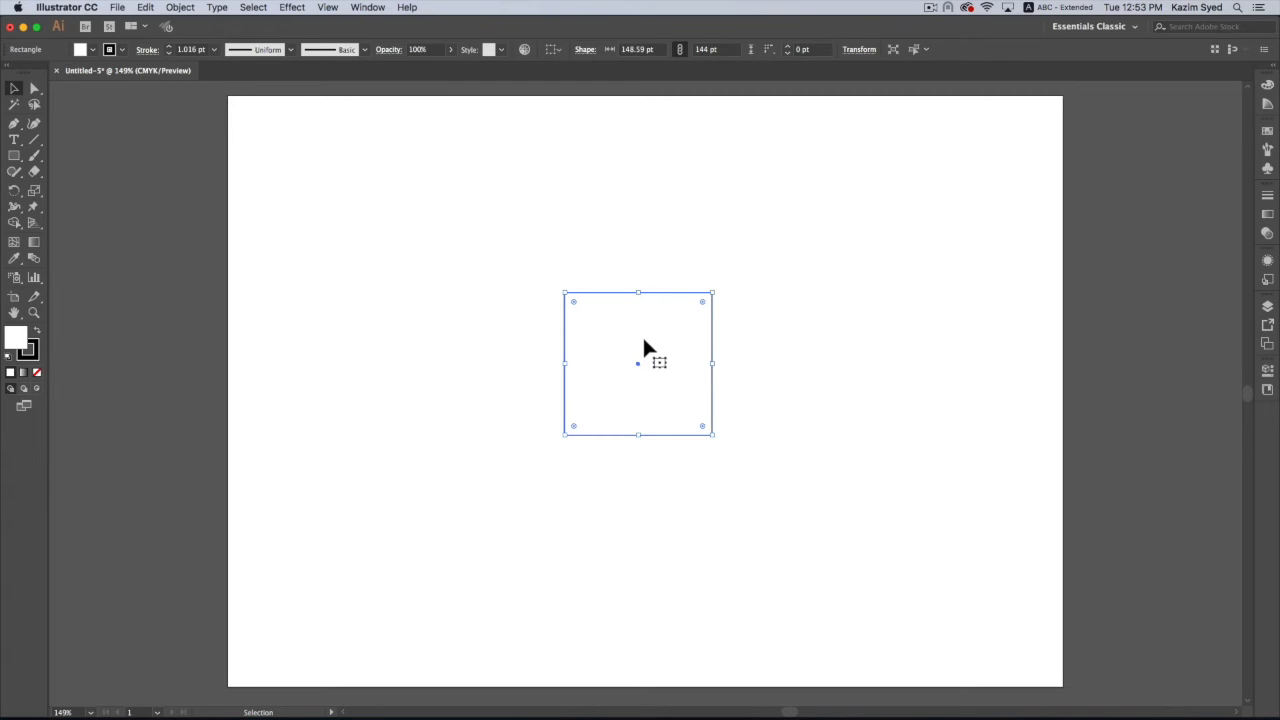
Magnify the square with the Zoom tool, and zoom back out to view the whole artboard at 100%
left_click(35, 317)
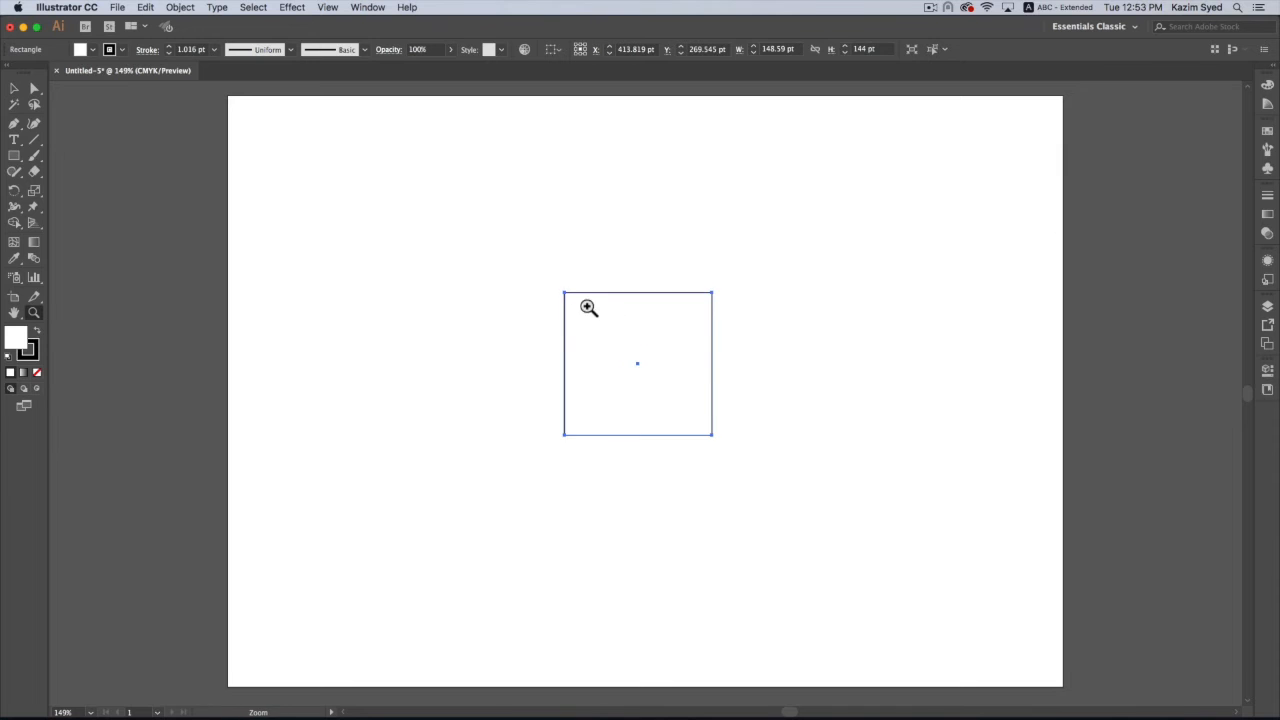
left_click_drag(527, 266, 753, 469)
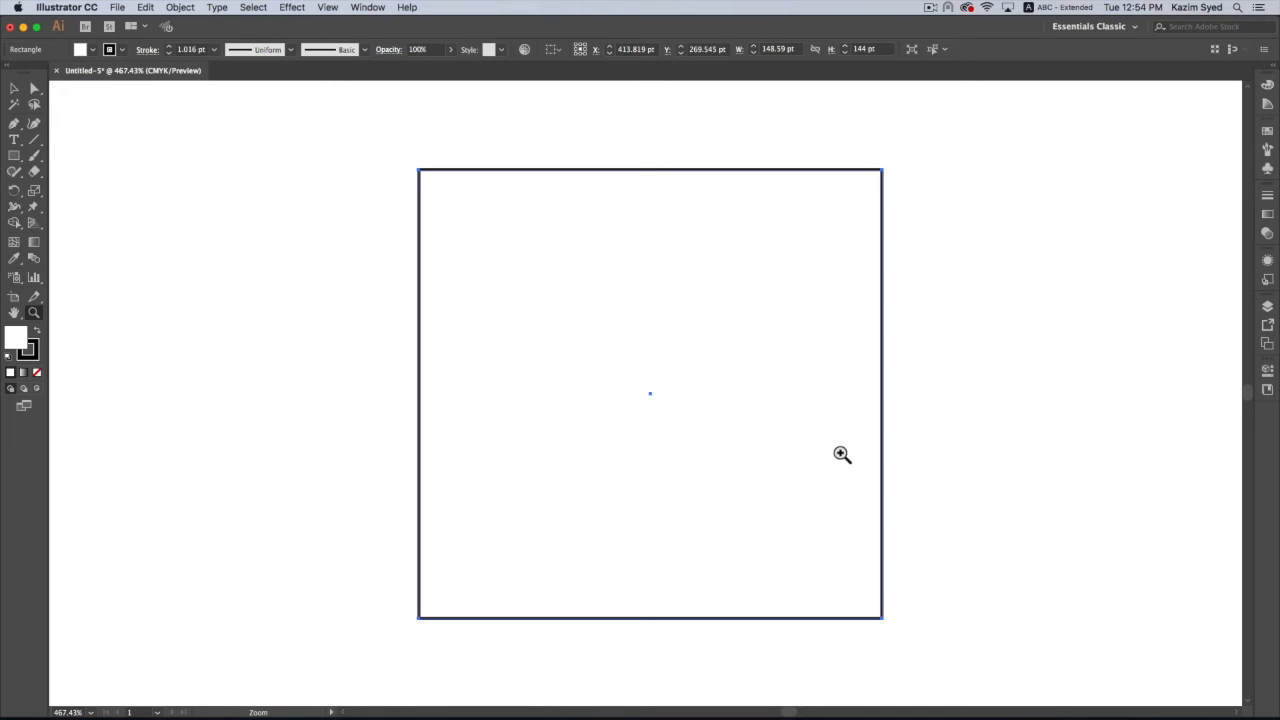
left_click(944, 407, "alt")
left_click(722, 377, "alt")
left_click(665, 374, "alt")
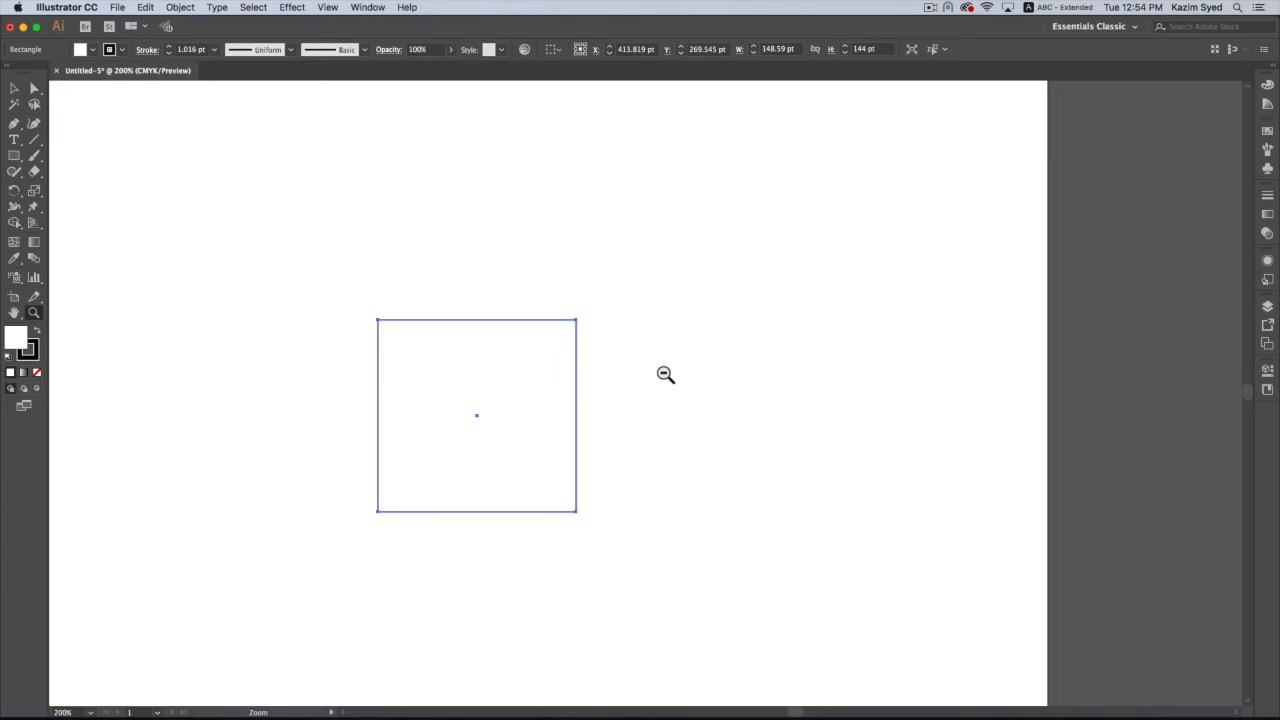
left_click(665, 374, "alt")
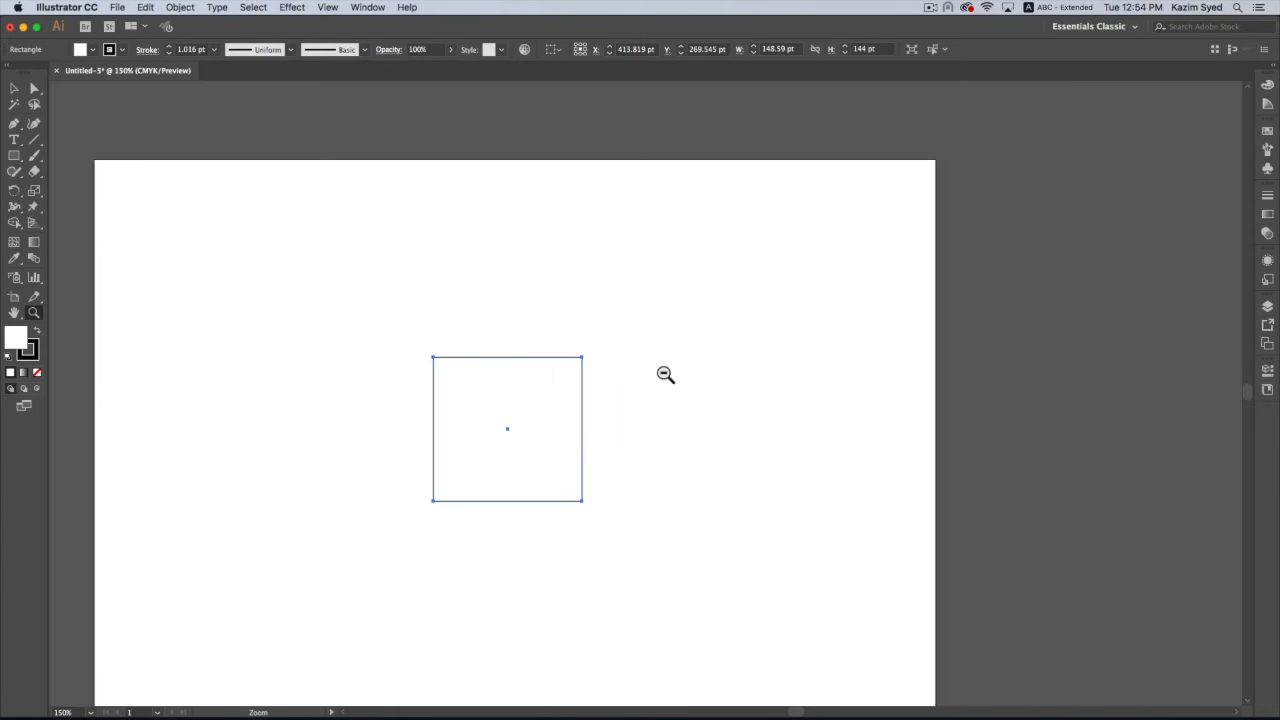
left_click(628, 427, "alt")
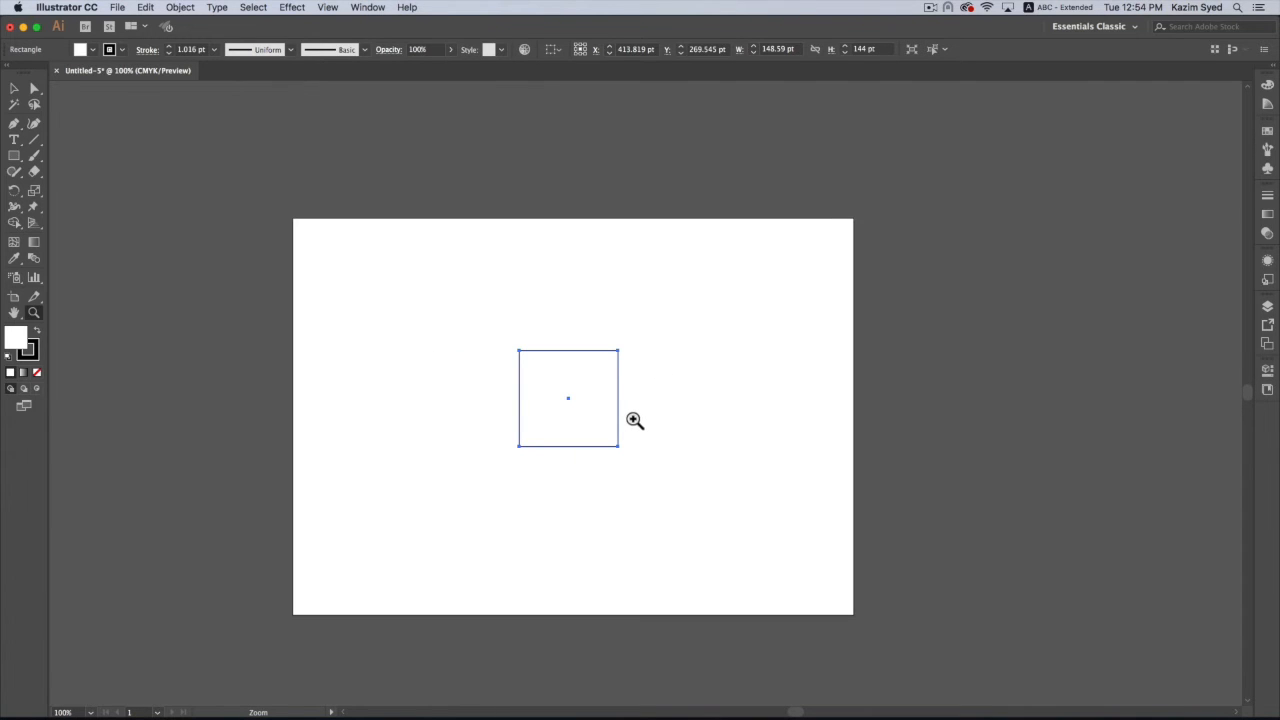
Return to the Selection tool and step the zoom out and in repeatedly, finishing at 200%
key("v")
key("super+minus")
key("super+equal")
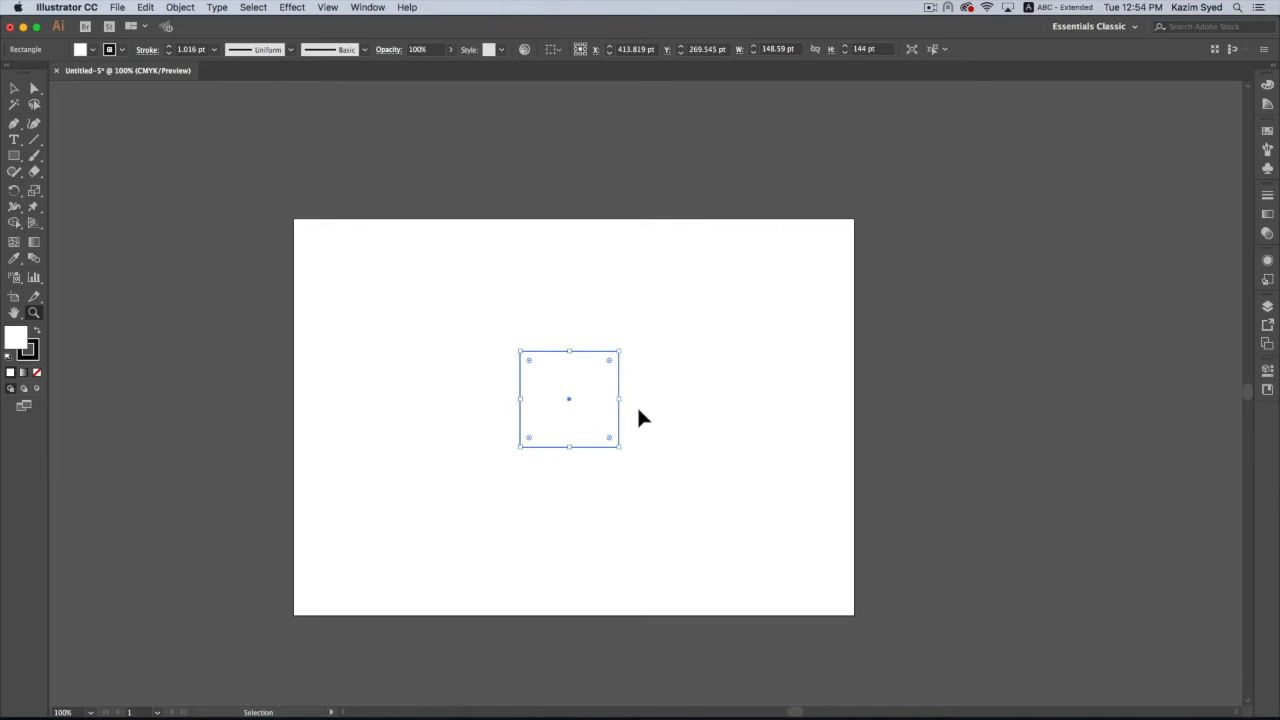
key("super+minus")
key("super+equal")
key("super+equal")
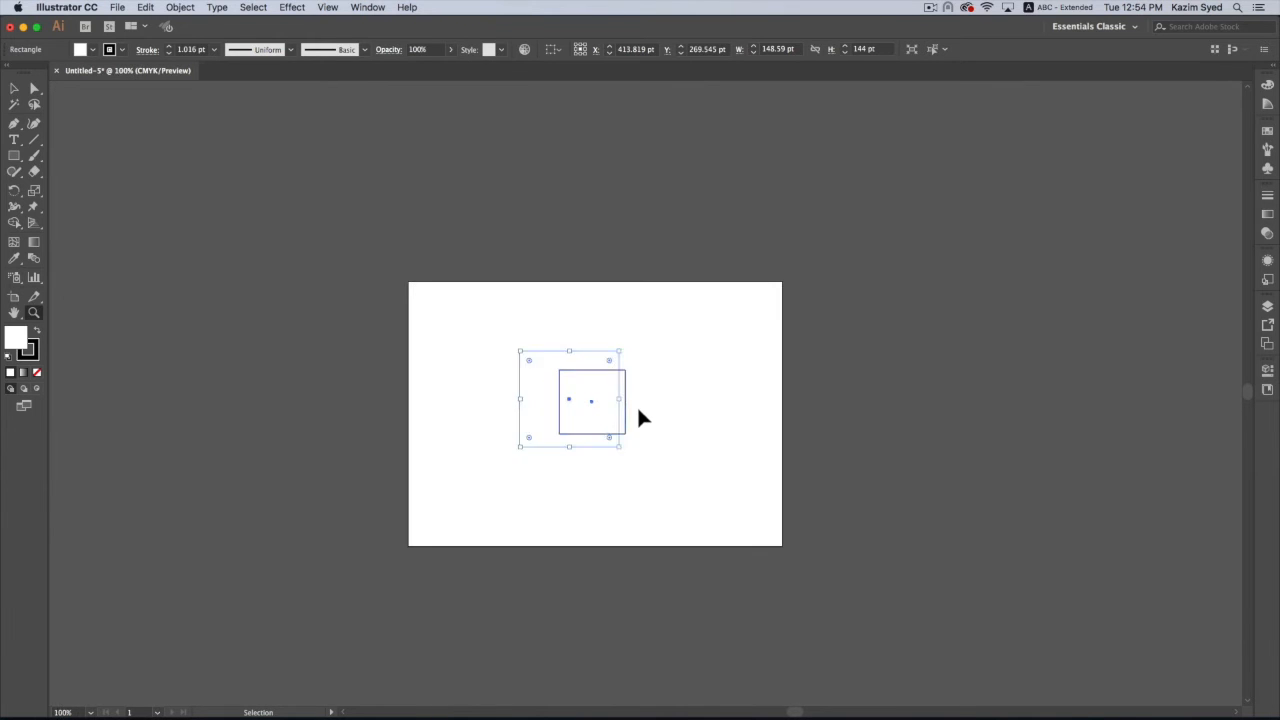
key("super+minus")
key("super+minus")
key("super+equal")
key("super+equal")
key("super+equal")
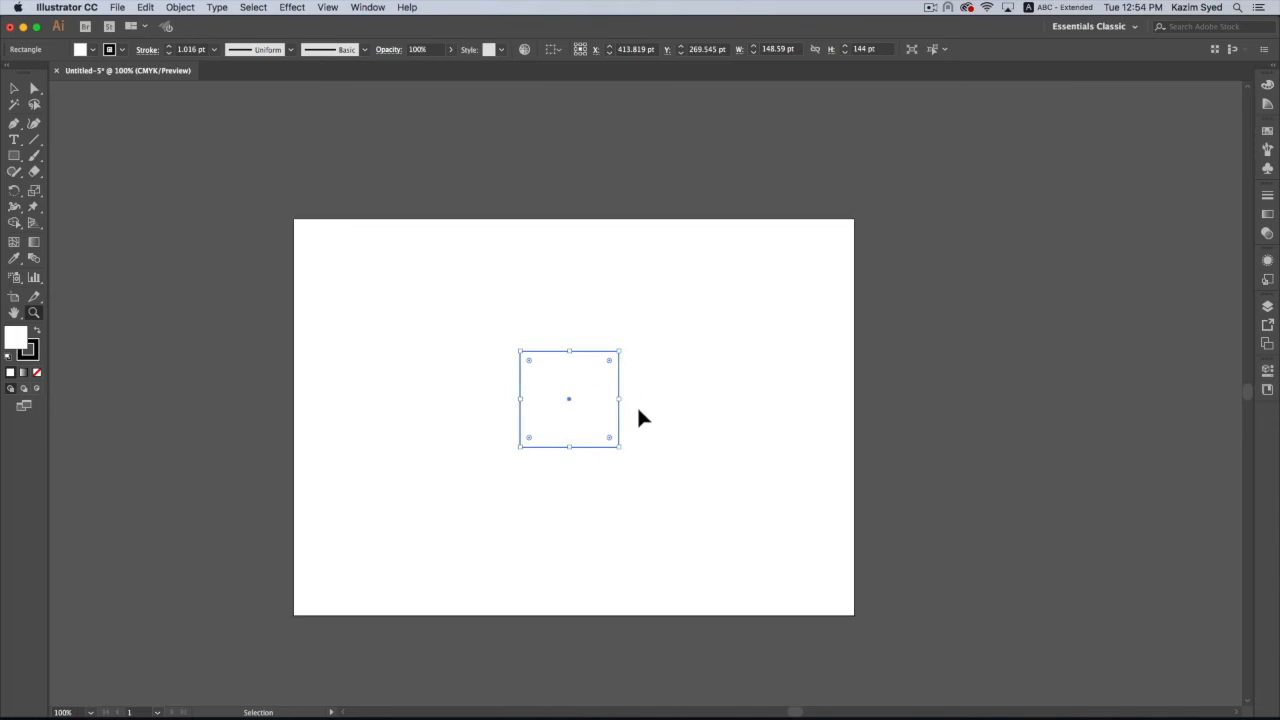
key("super+minus")
key("super+minus")
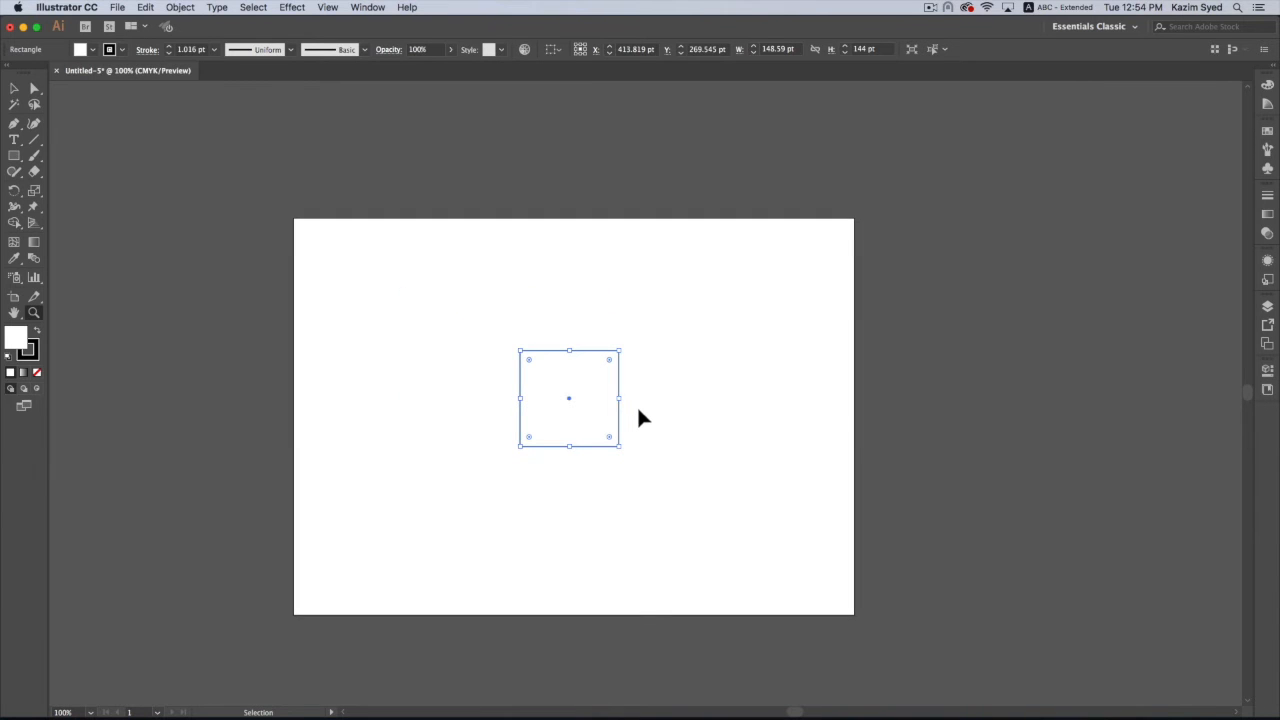
key("super+equal")
key("super+equal")
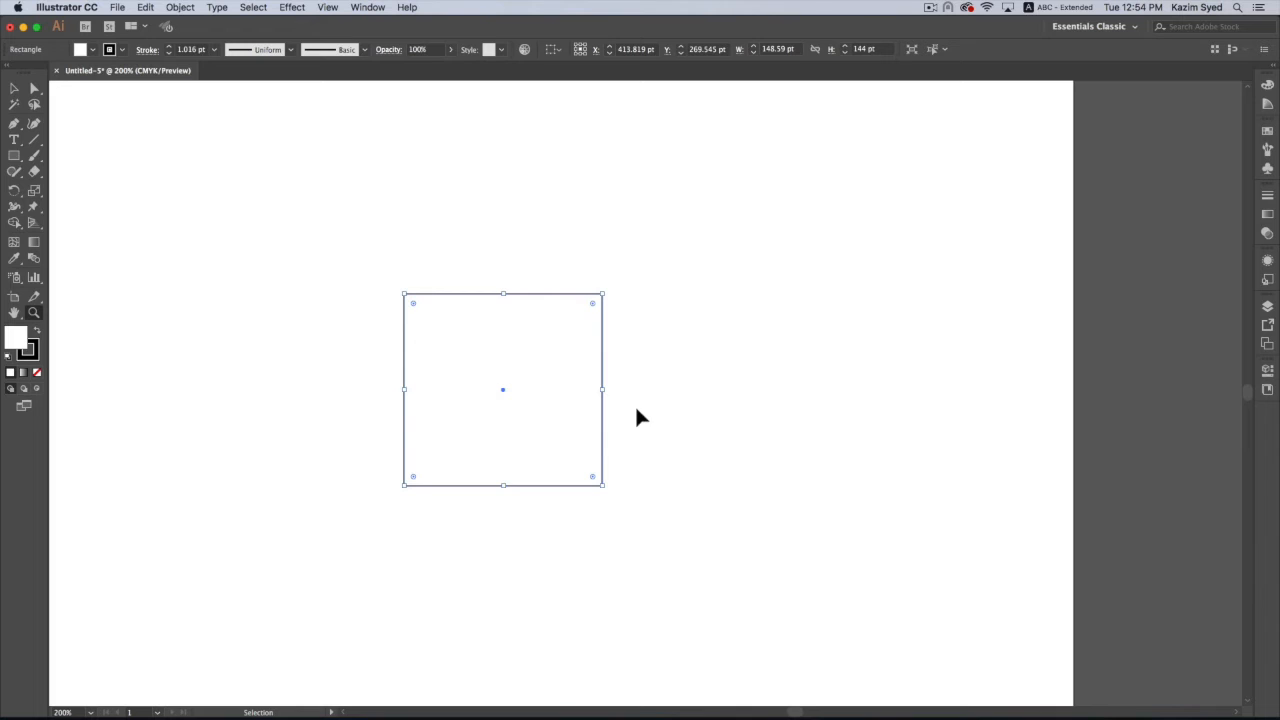
Deselect and reselect the square, and expand the docked panels to view their contents before collapsing them again
left_click(15, 91)
left_click(334, 153)
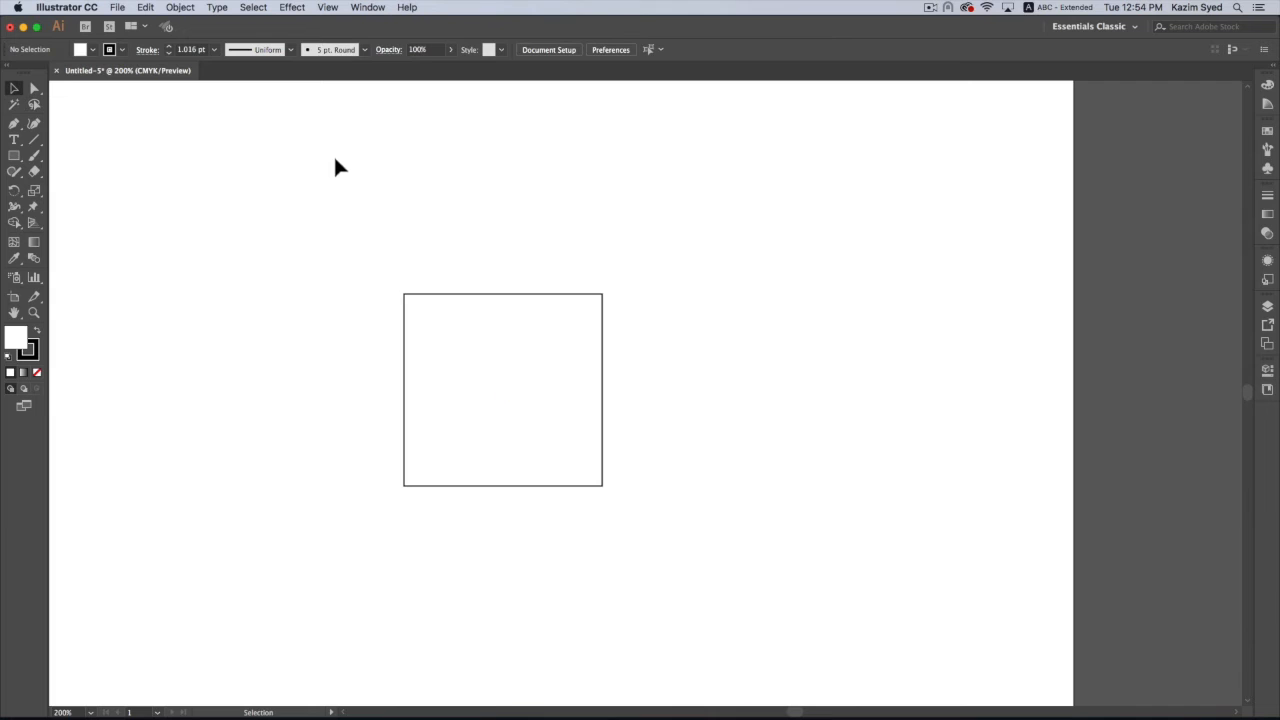
left_click(491, 361)
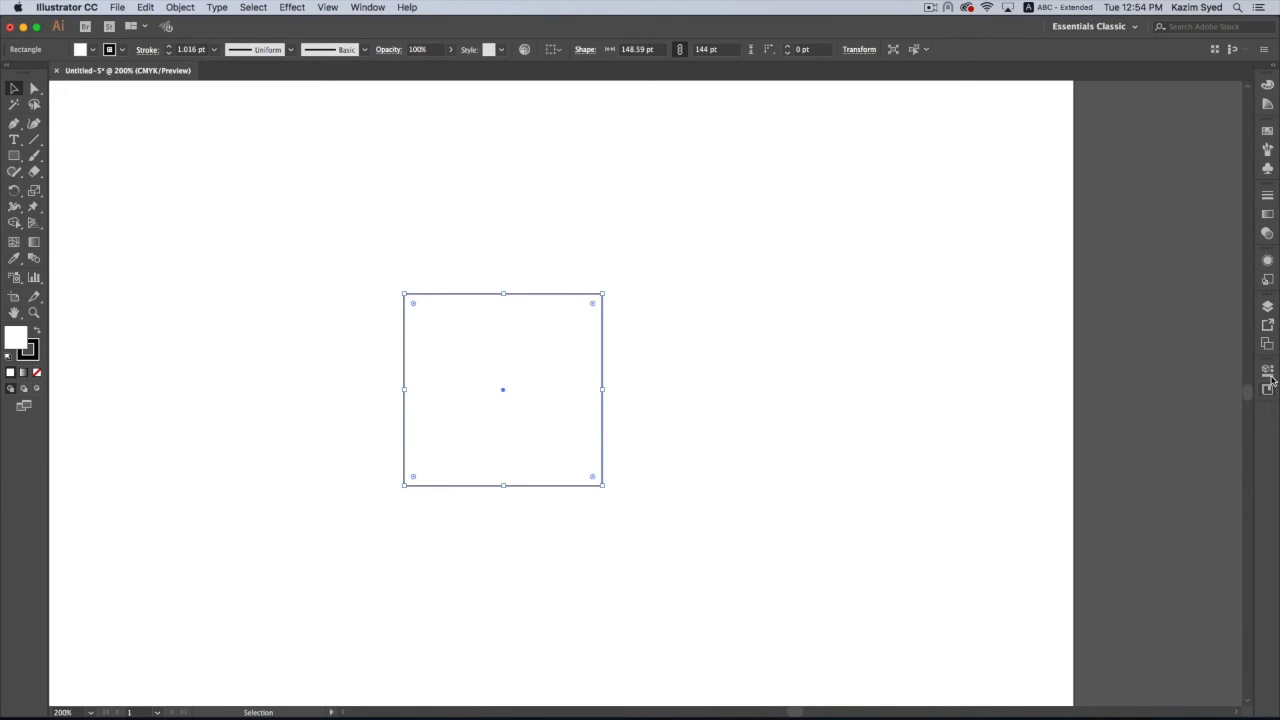
left_click(1273, 69)
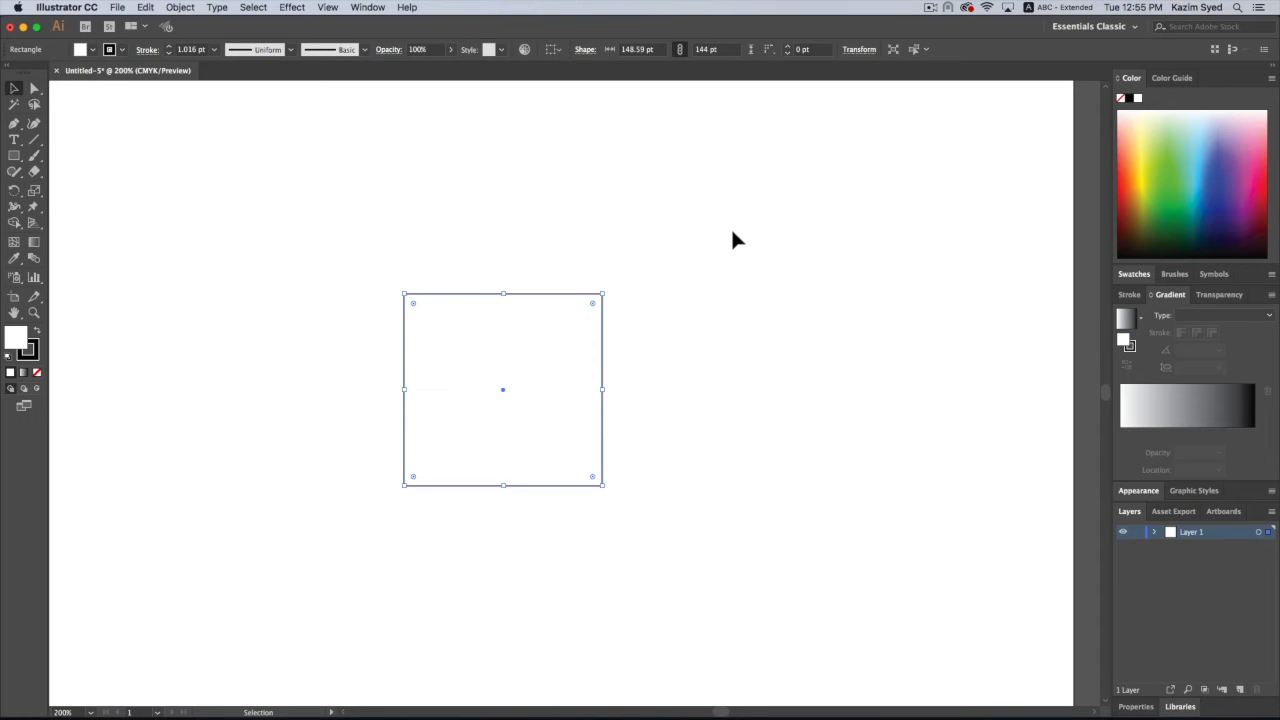
left_click(1273, 70)
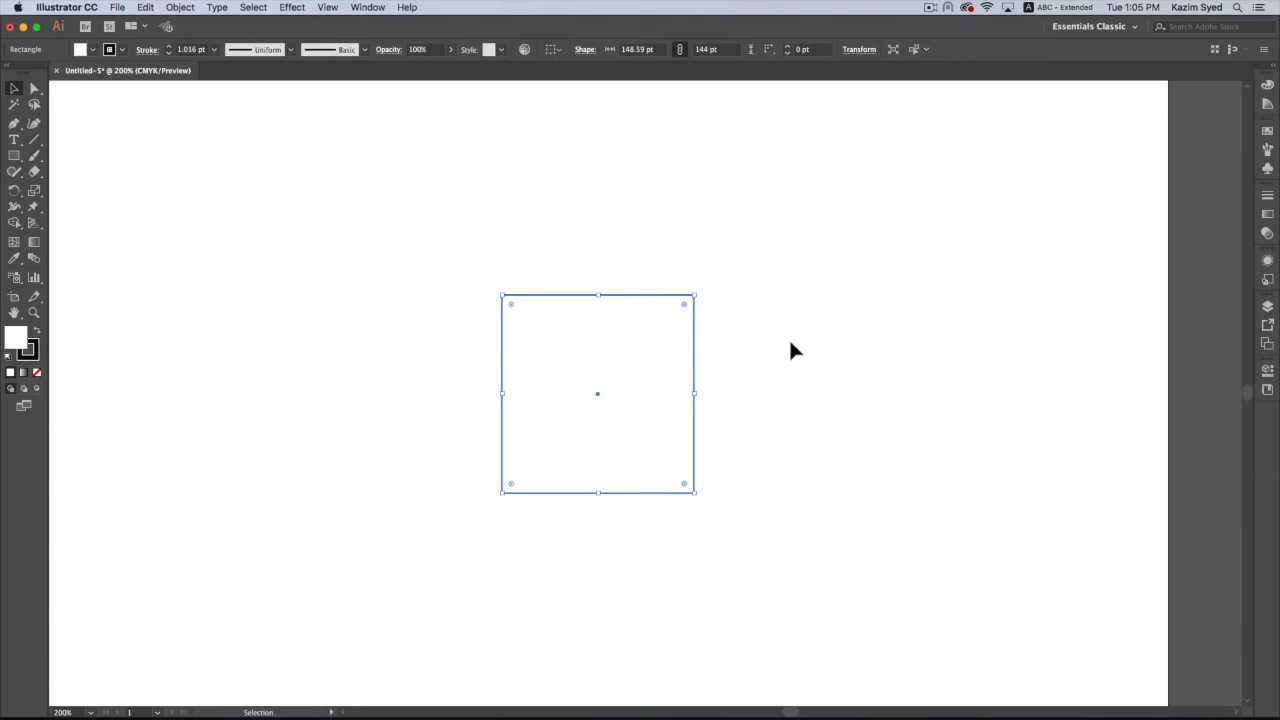
Select the square, rotate it freely clockwise and undo the rotation
left_click(14, 90)
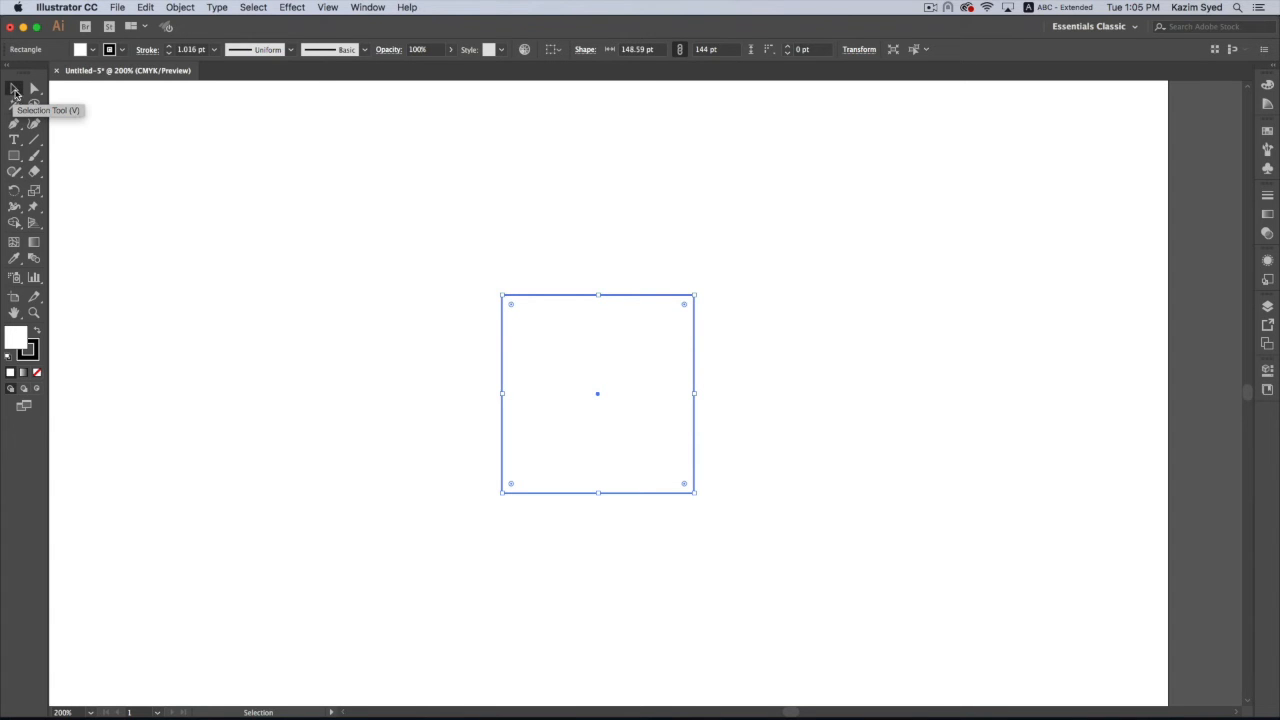
left_click_drag(478, 271, 745, 517)
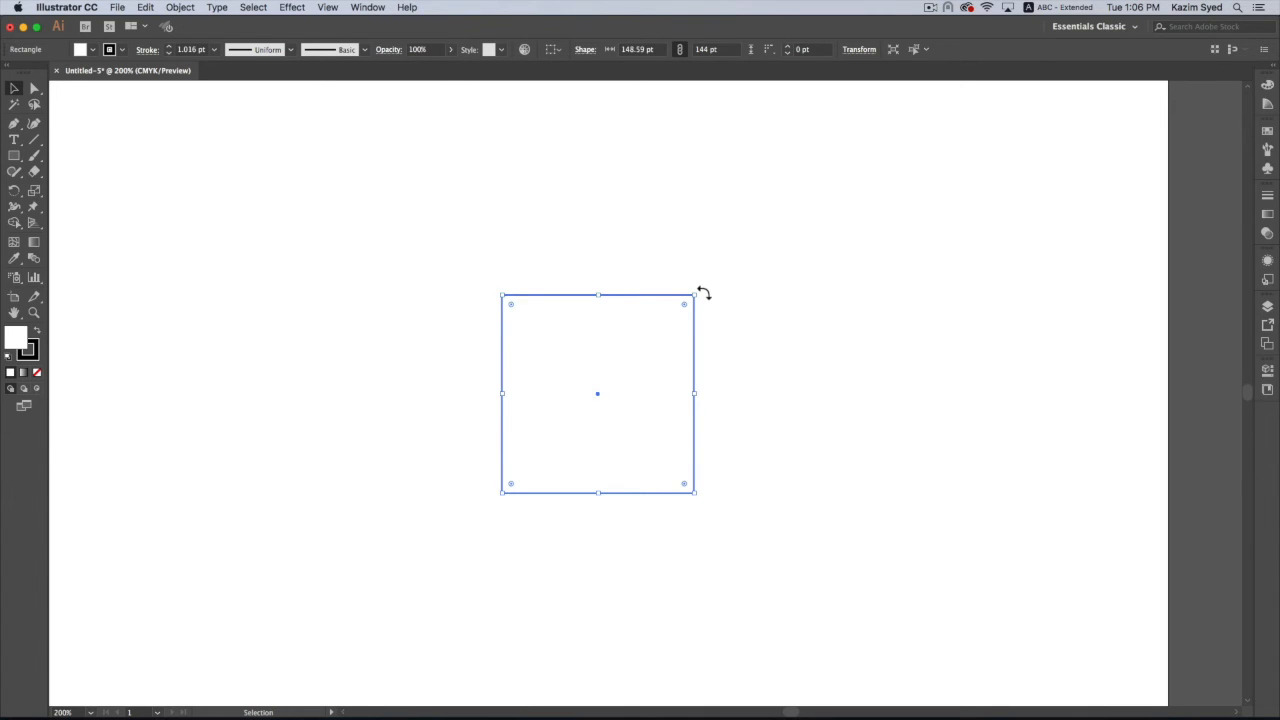
left_click_drag(703, 293, 737, 369)
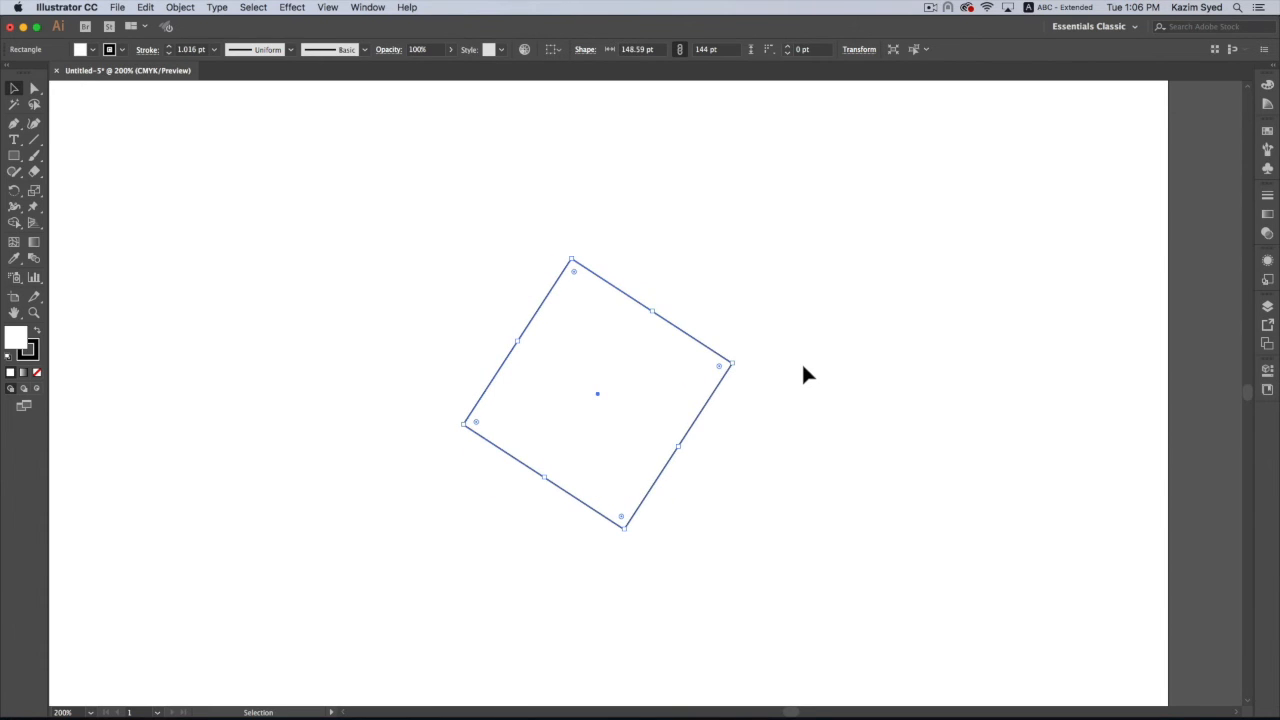
key("super+z")
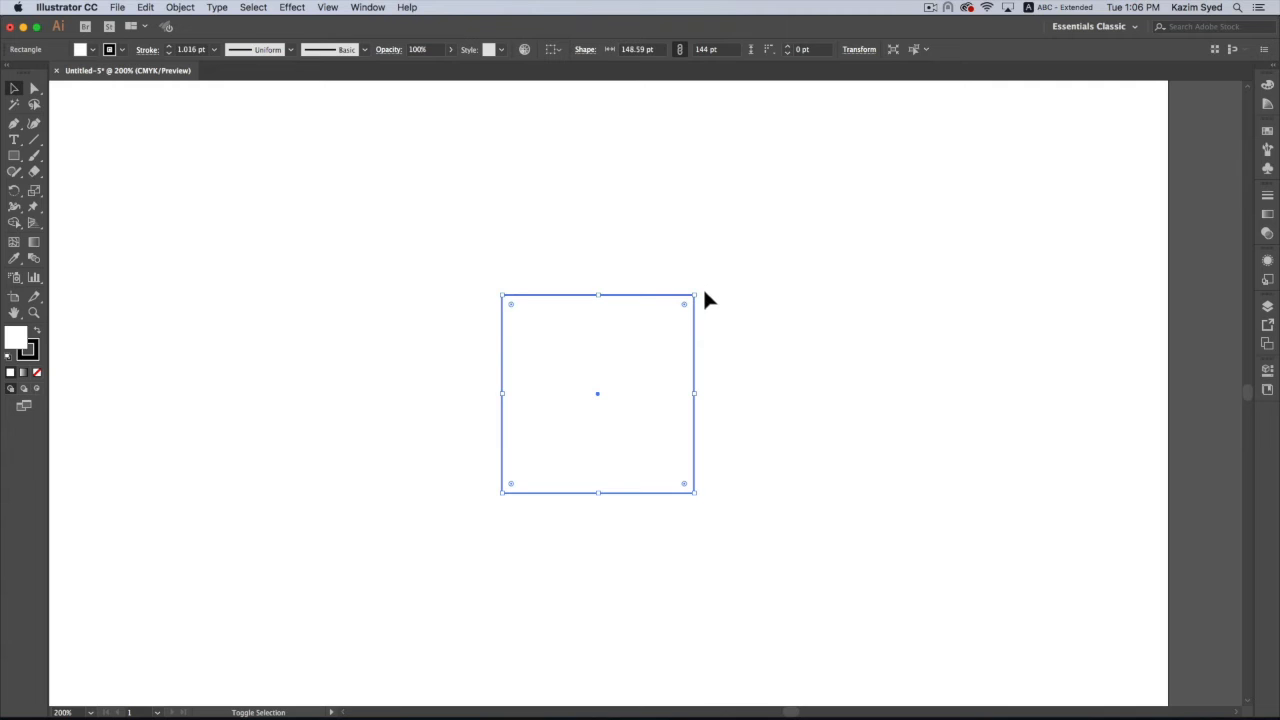
Rotate the square clockwise in constrained 45° increments until it stands upright again, and deselect it
left_click_drag(700, 291, 742, 344)
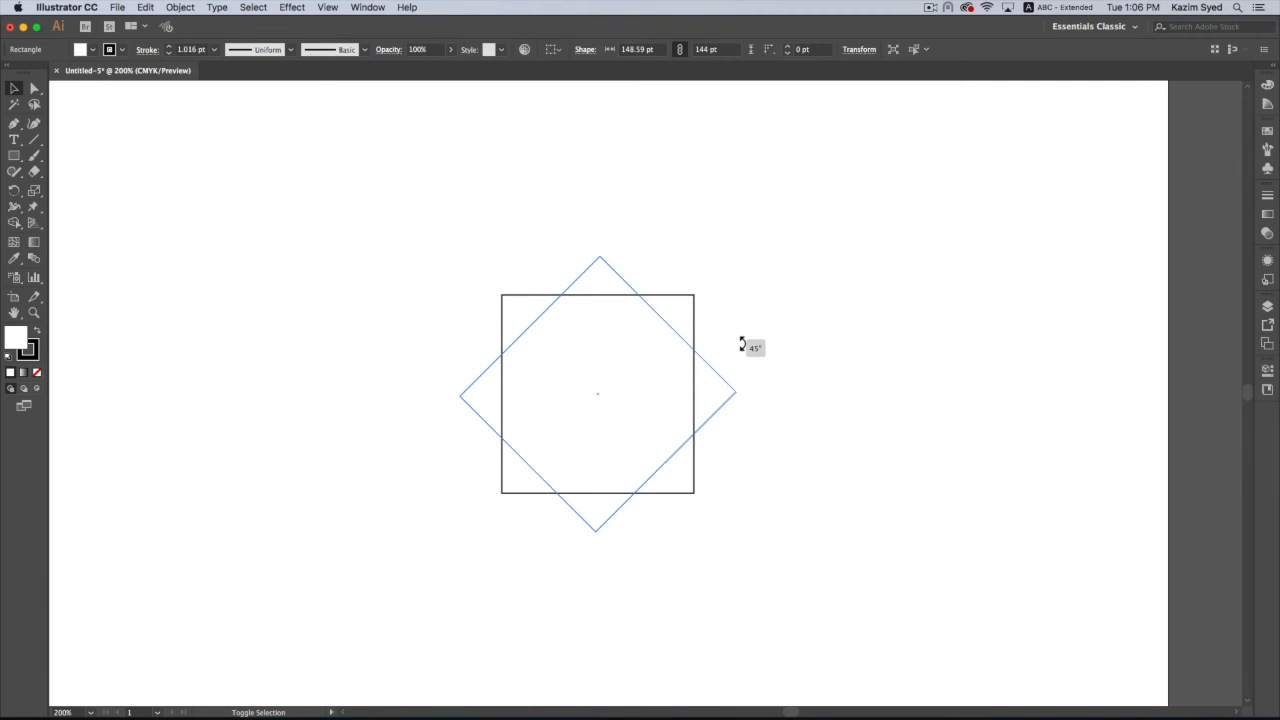
left_click_drag(742, 344, 738, 348)
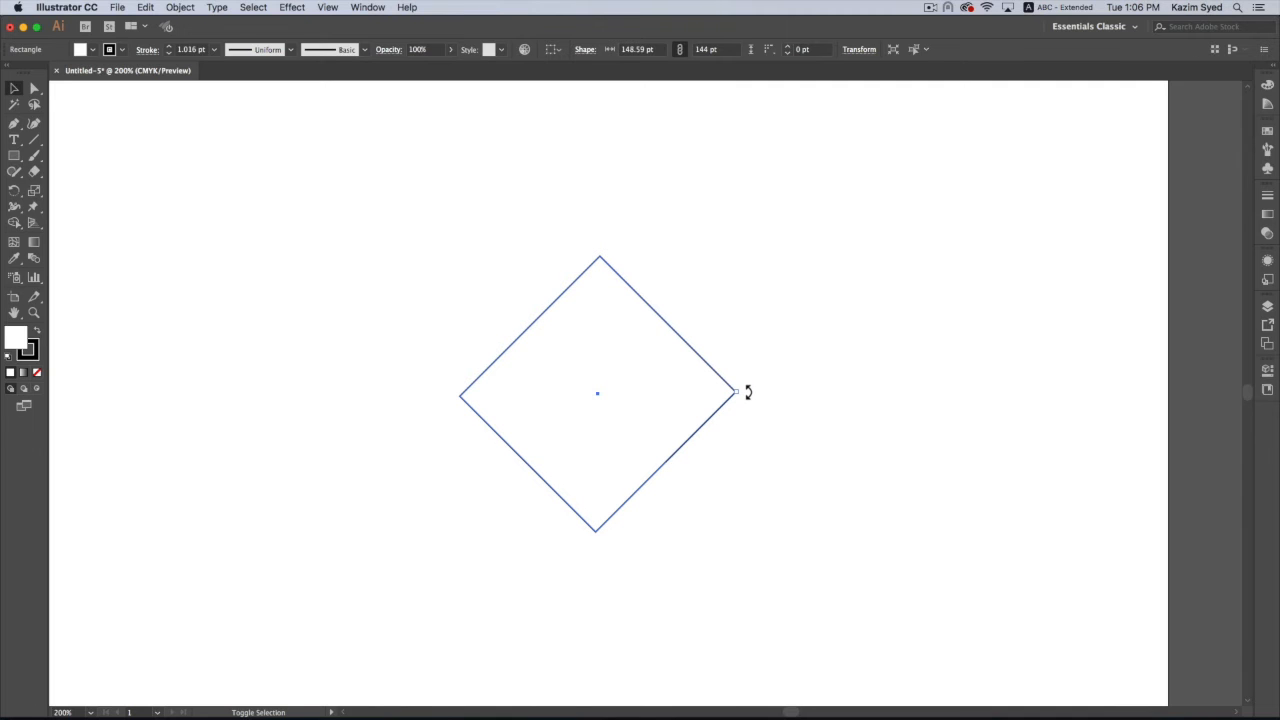
left_click_drag(748, 393, 706, 456)
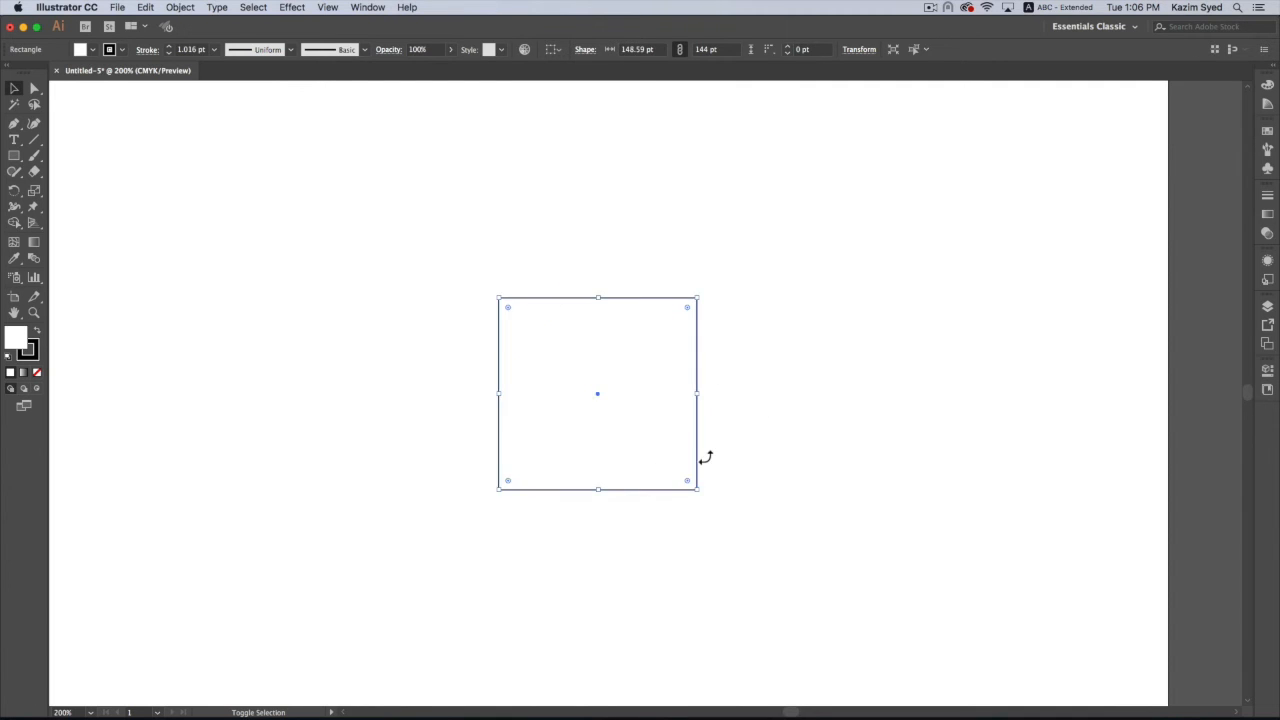
left_click_drag(735, 332, 736, 366)
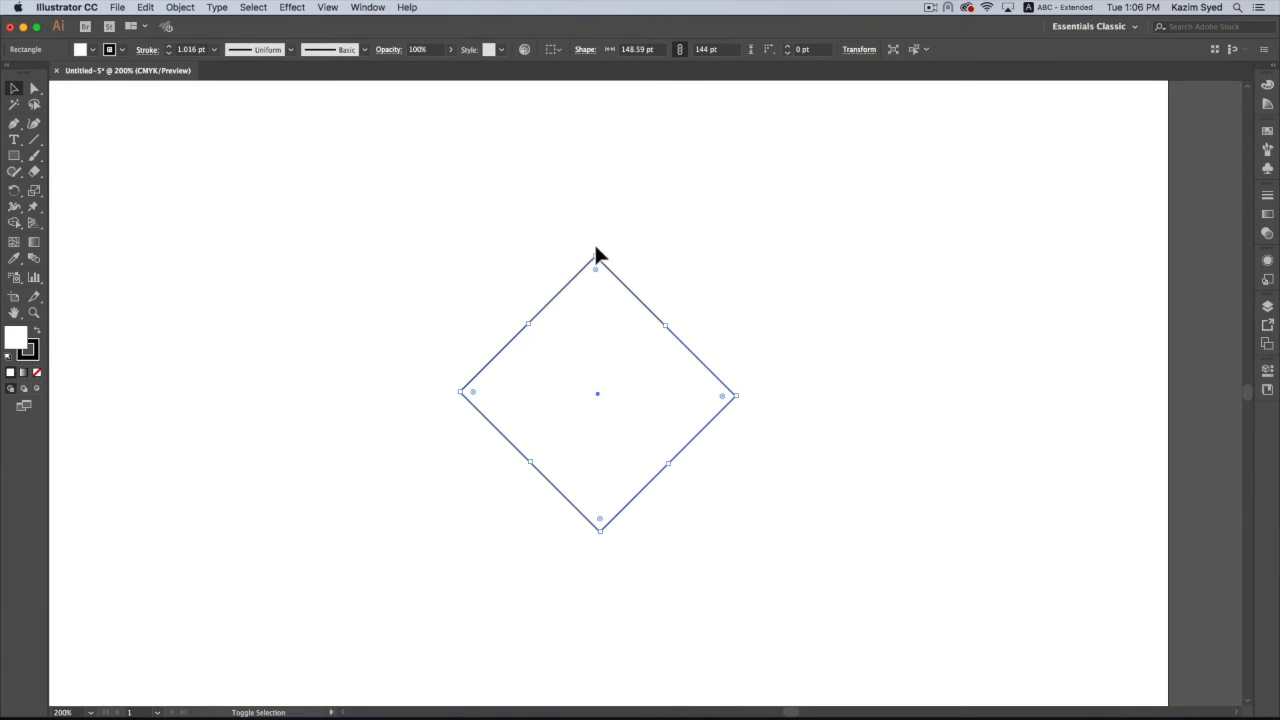
left_click_drag(600, 252, 686, 269)
left_click(778, 338)
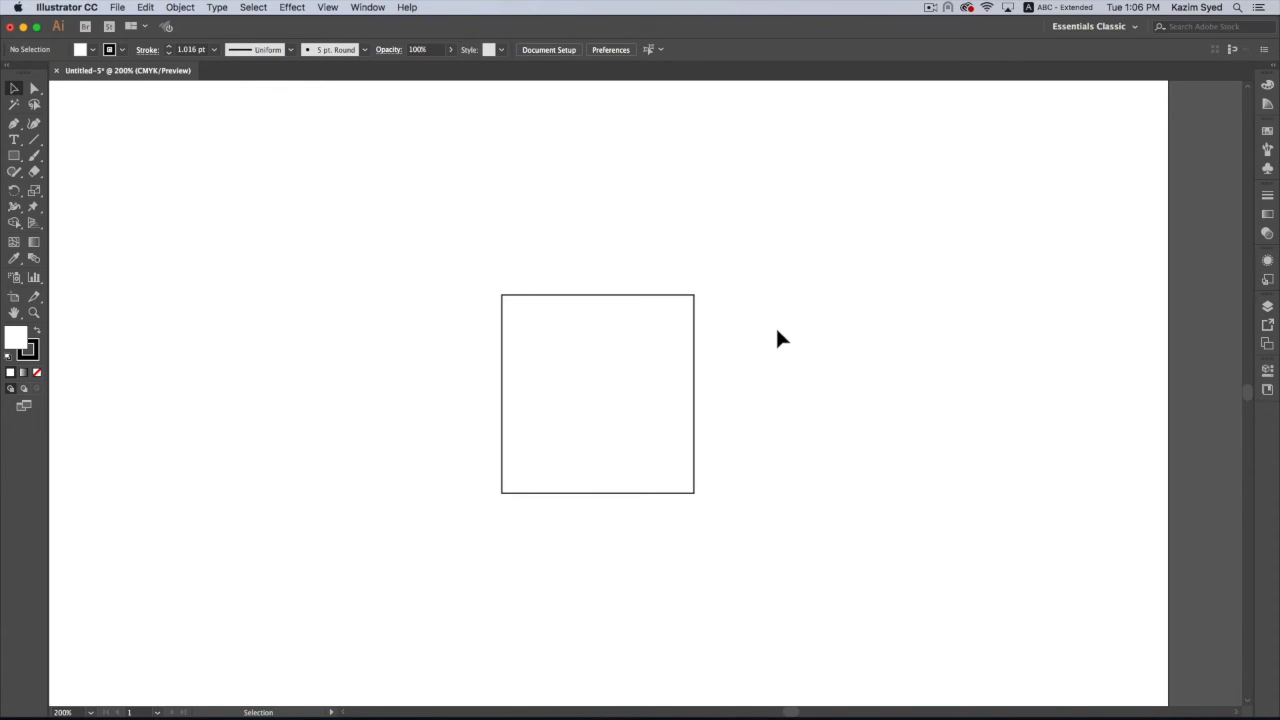
Move the square to the upper left of the artboard and duplicate it horizontally to its right
key("super+minus")
left_click_drag(490, 294, 734, 490)
left_click_drag(539, 412, 273, 266)
left_click_drag(355, 258, 522, 265)
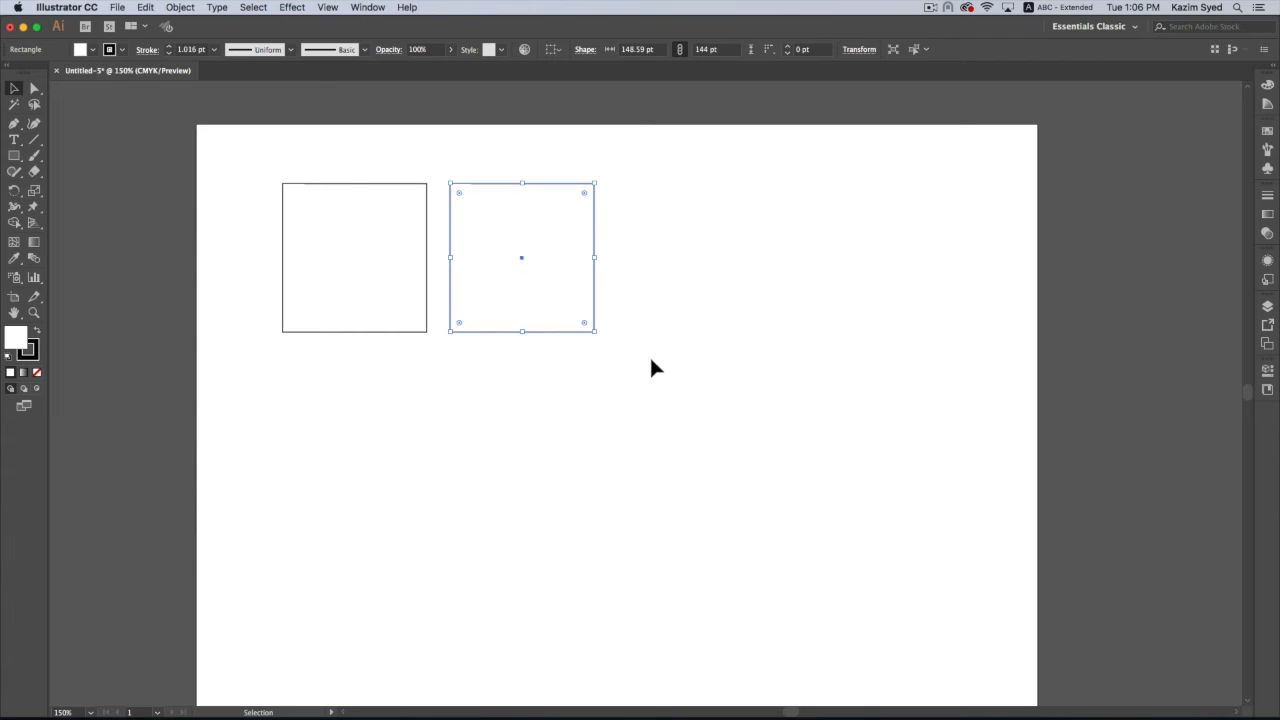
Paste another copy of the square, shift it down to the right and delete it
key("a")
key("ctrl+v")
key("v")
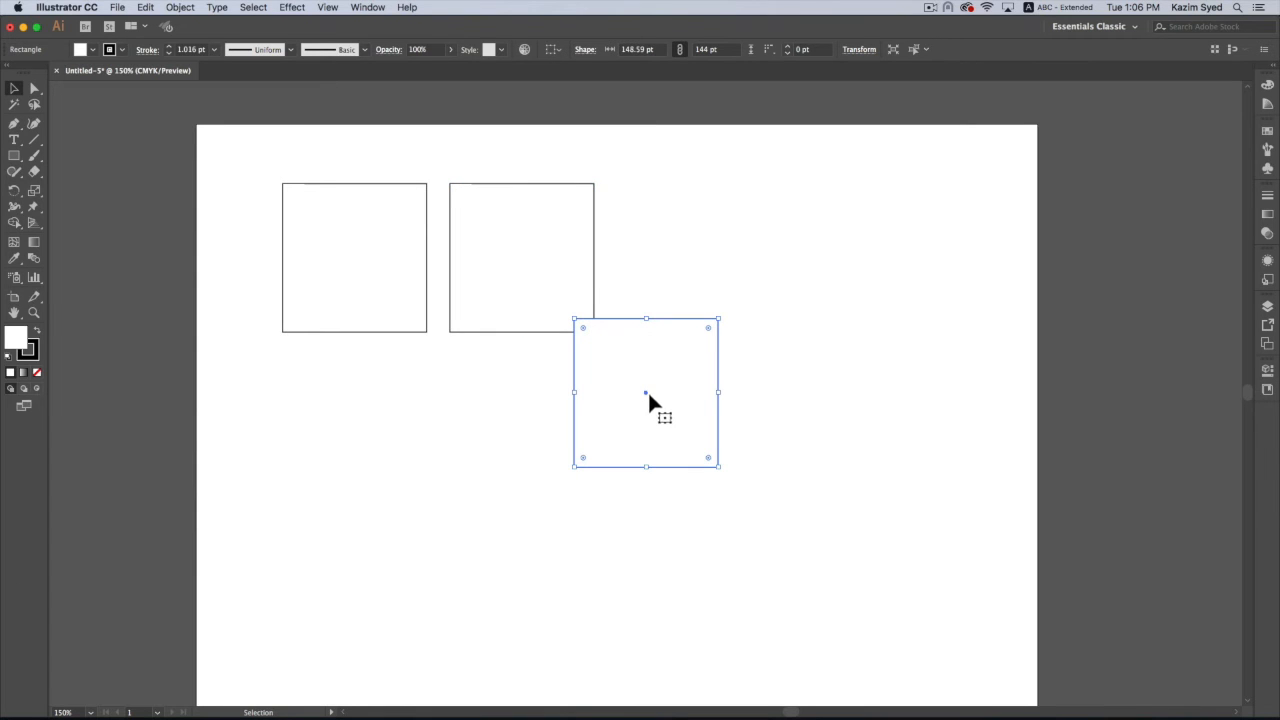
left_click_drag(648, 394, 675, 446)
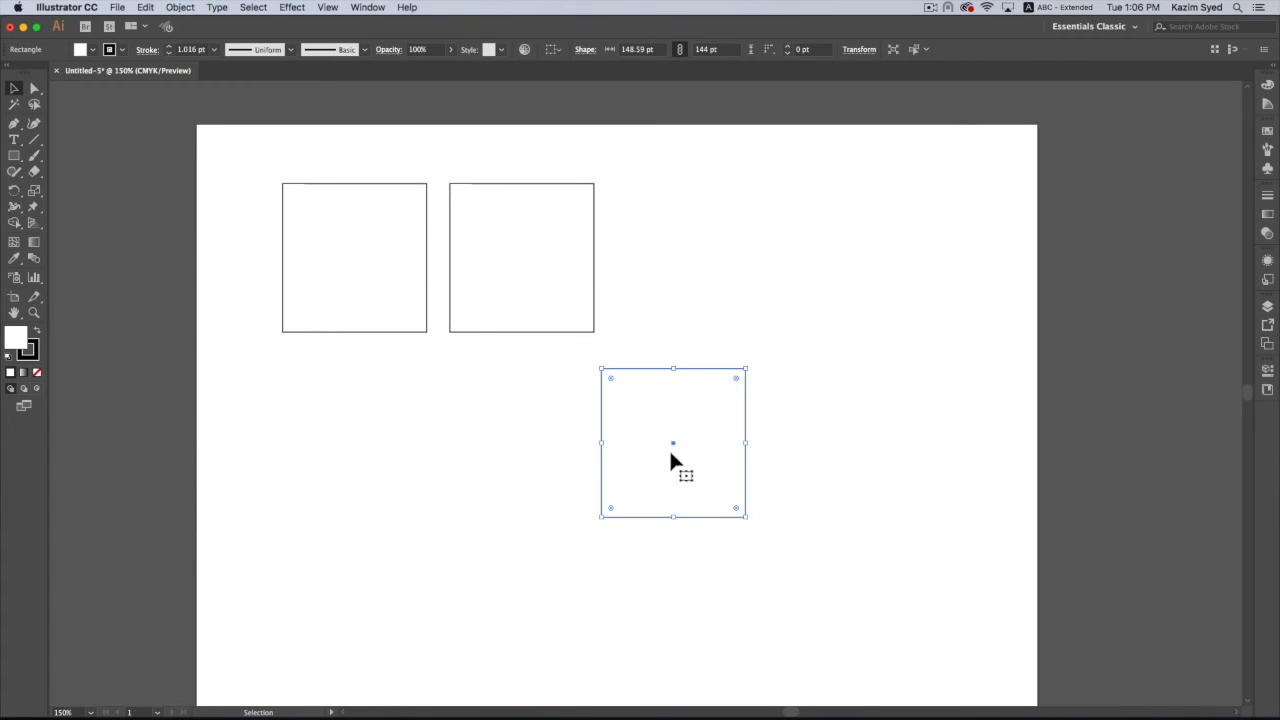
key("Delete")
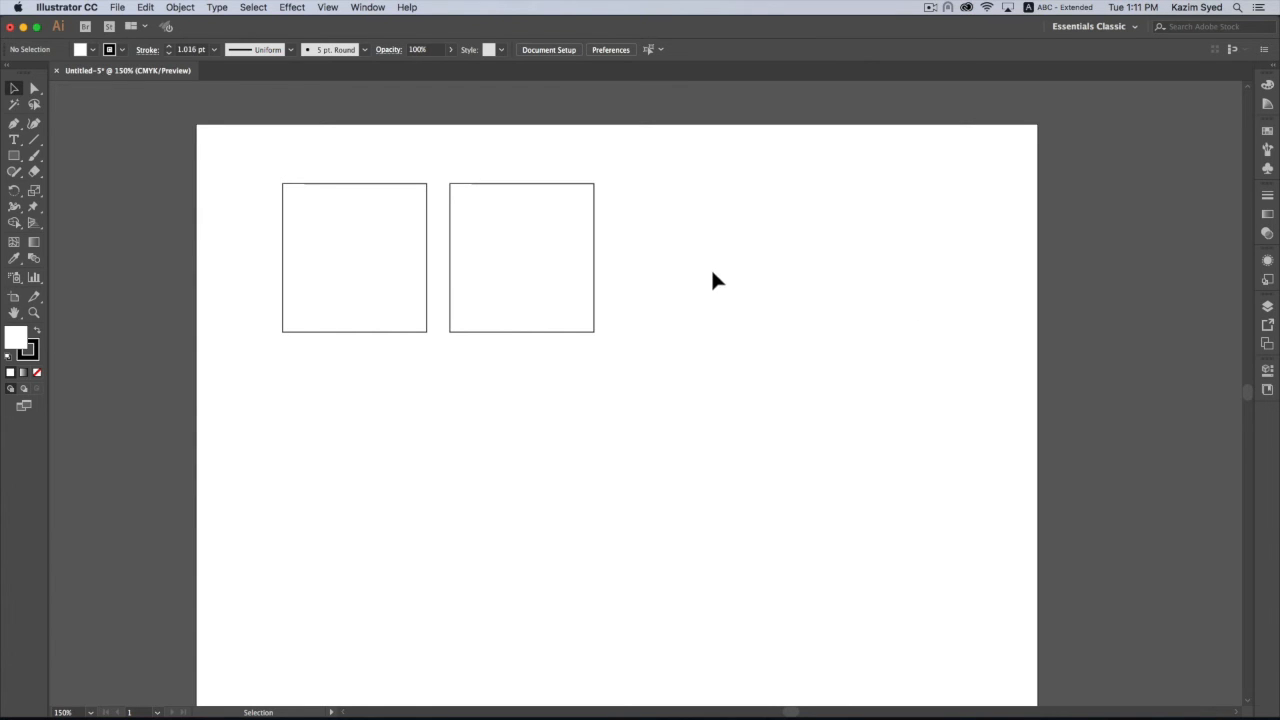
Delete the right-hand copy and move the remaining square closer to the artboard's upper-left corner
left_click_drag(640, 207, 466, 350)
key("Delete")
left_click_drag(426, 298, 382, 268)
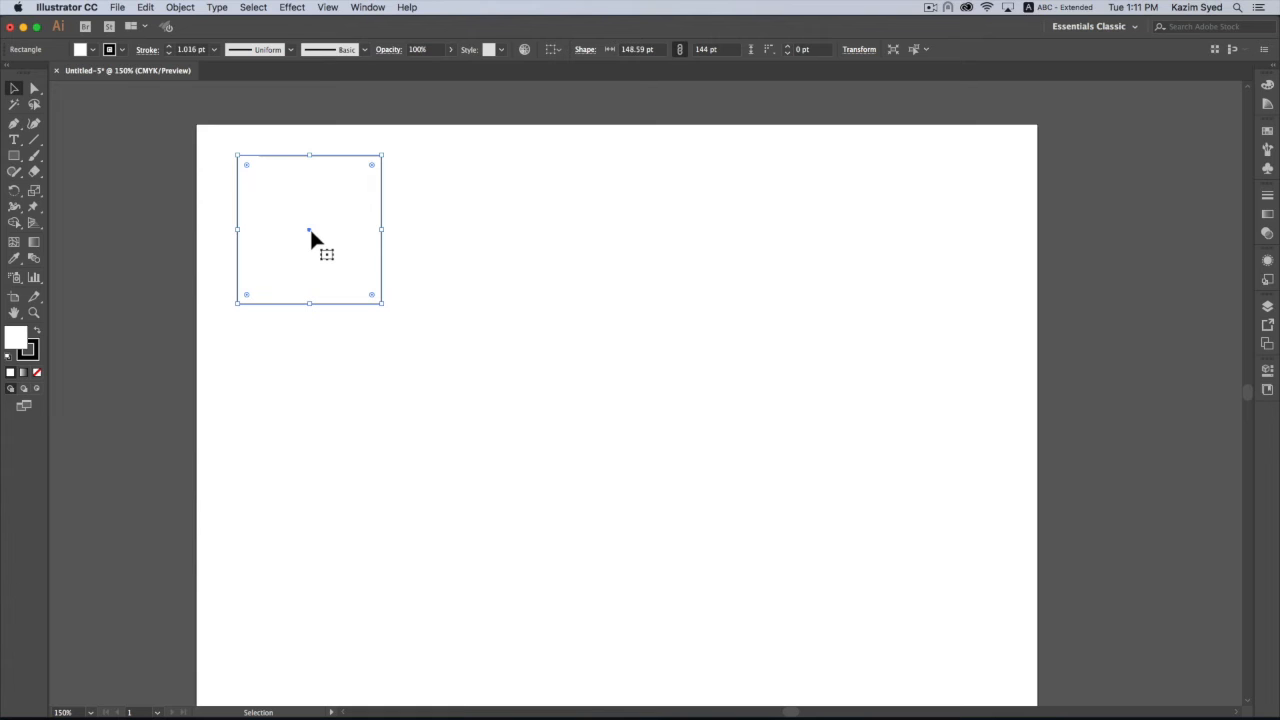
Move the square diagonally down to the right and repeat that move five times with Transform Again
left_click_drag(310, 231, 383, 293)
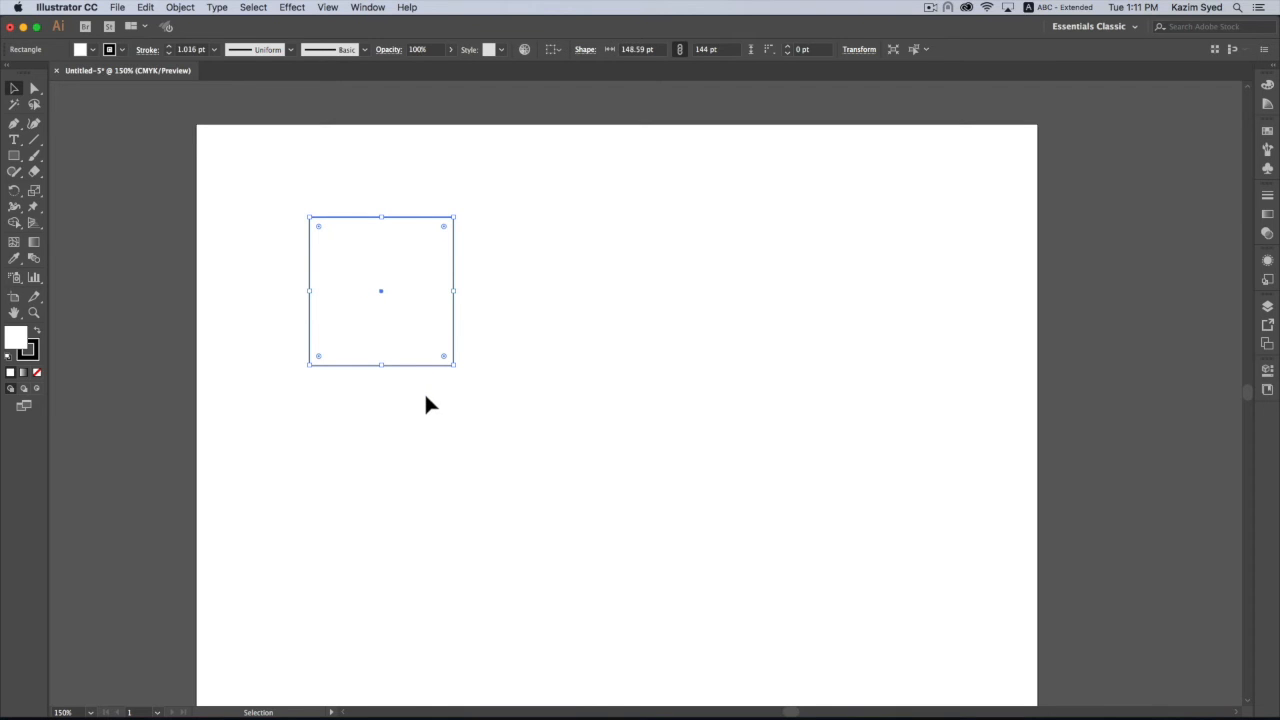
key("a")
key("super+d")
key("super+d")
key("super+d")
key("super+d")
key("super+d")
key("v")
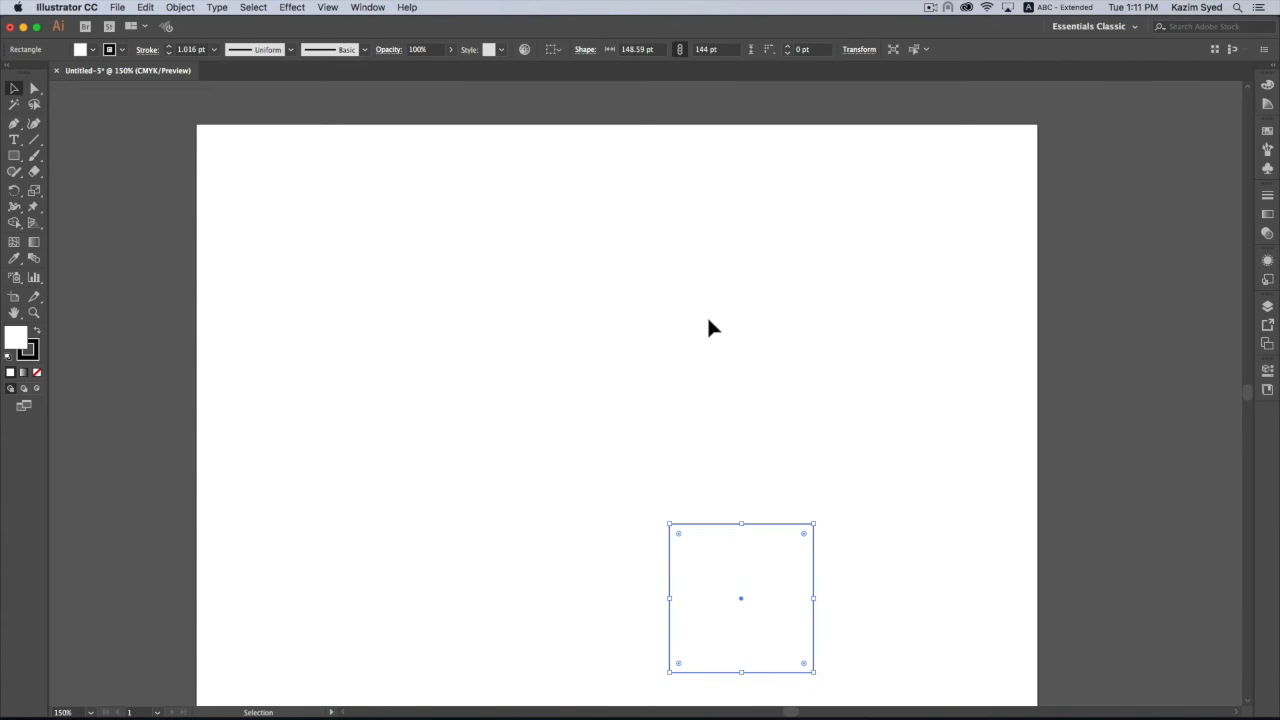
Undo the square's diagonal move and all its repeats, back to its place near the artboard's upper-left corner
key("a")
key("super+z")
key("super+z")
key("super+z")
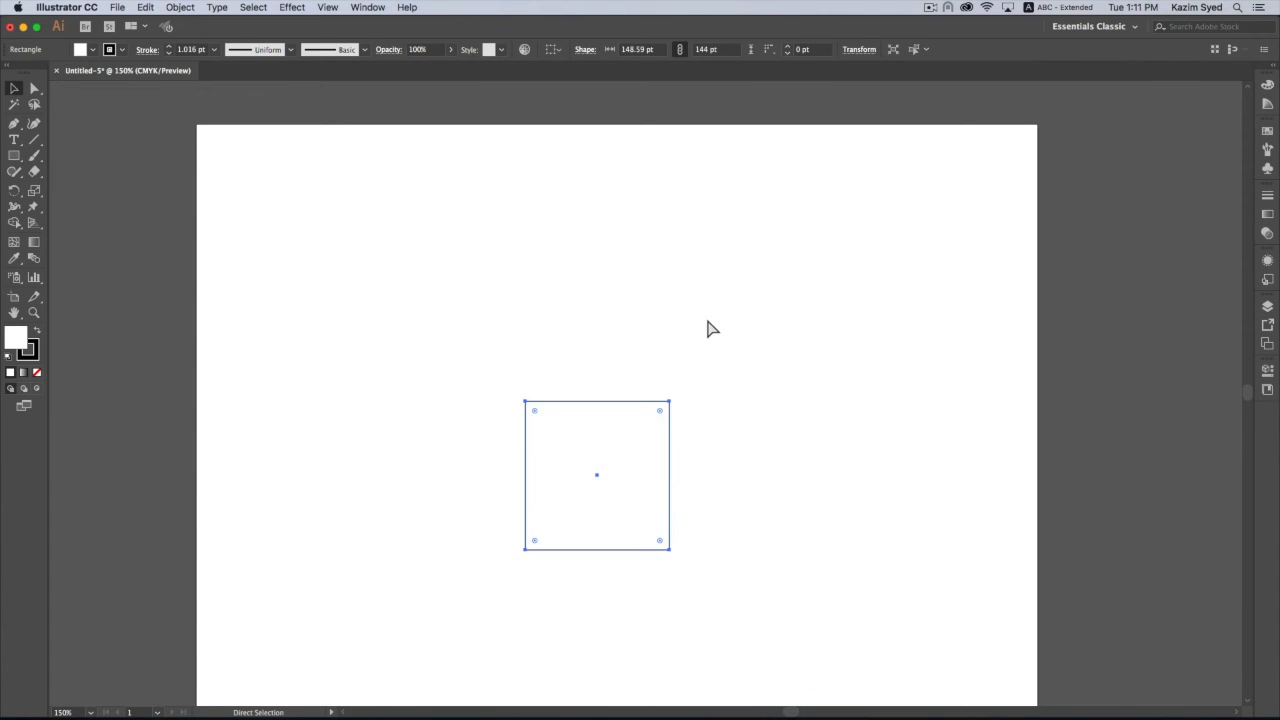
key("super+z")
key("super+z")
key("v")
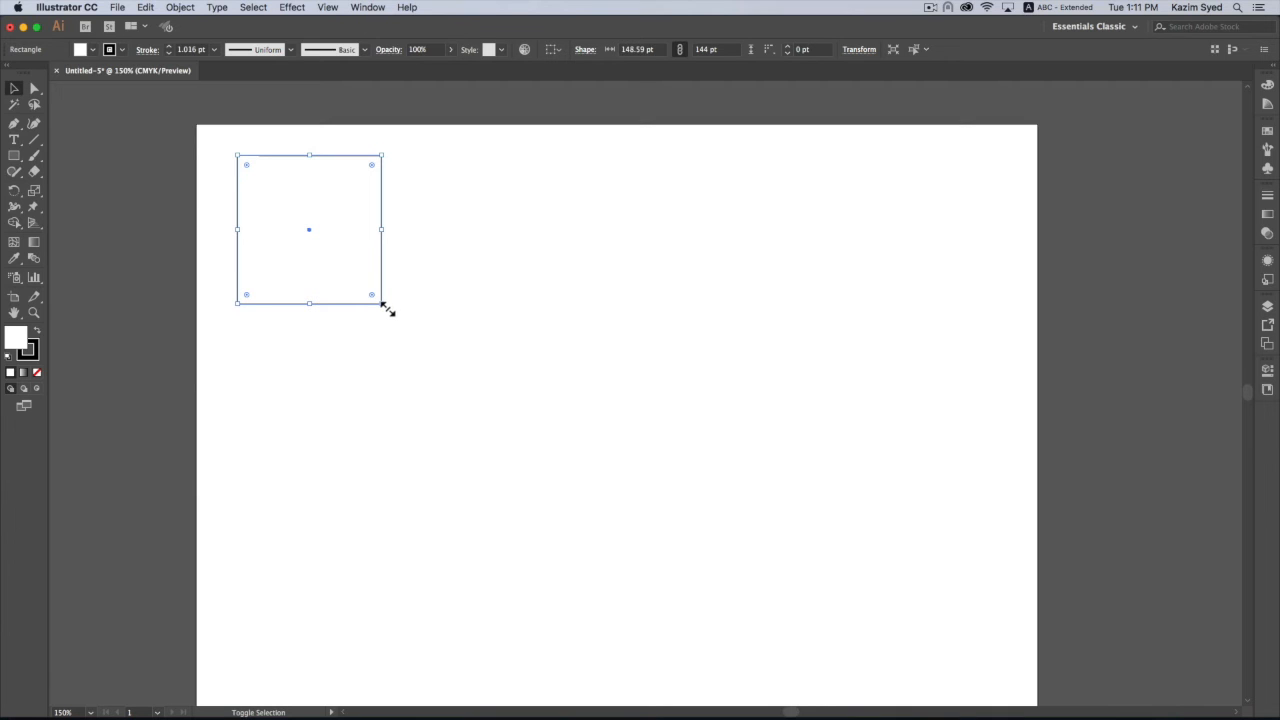
Scale the square down proportionally to about 74 by 72 pt and duplicate it horizontally, leaving a small gap between the two
left_click_drag(386, 307, 315, 258)
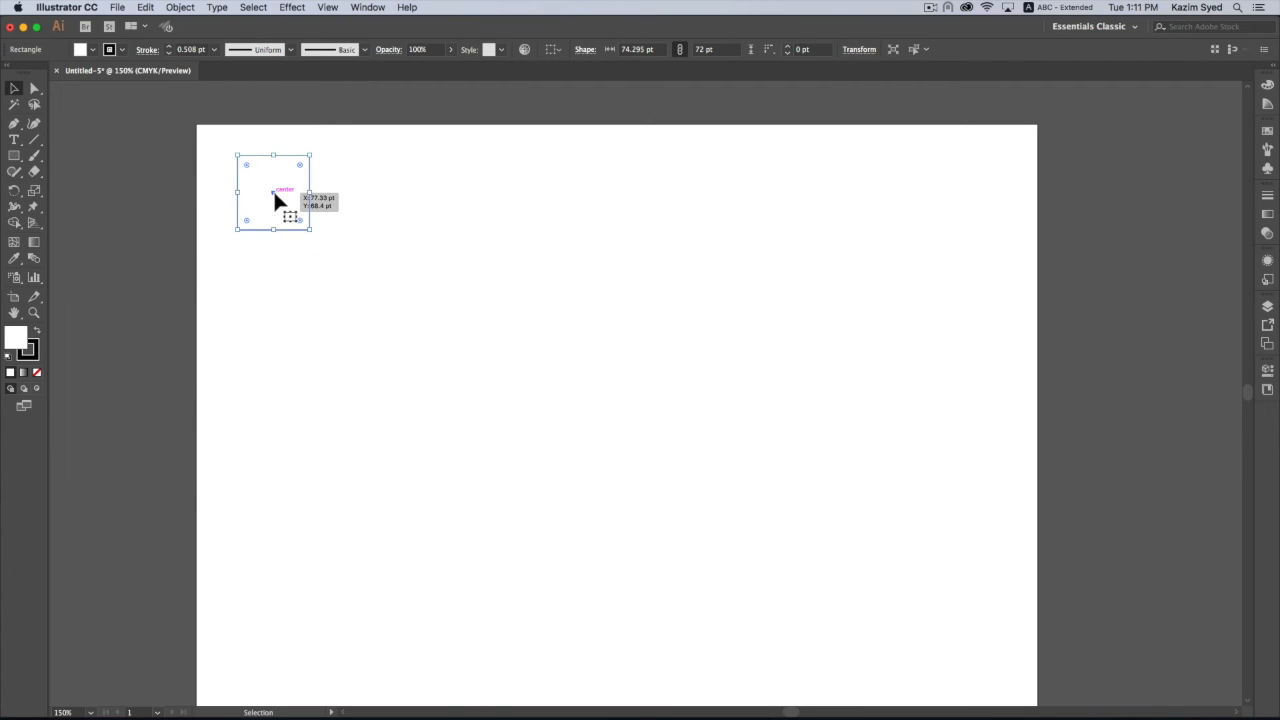
left_click_drag(273, 189, 361, 191)
key("a")
key("v")
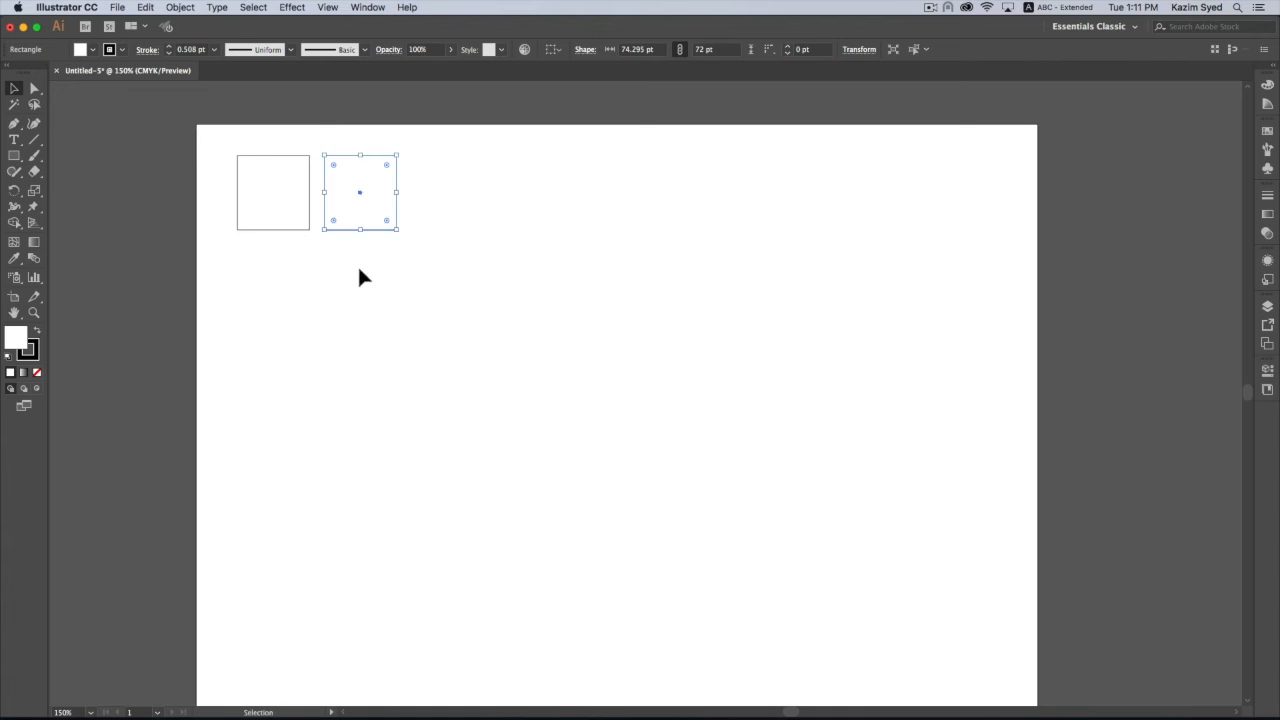
Repeat the horizontal duplication seven times with Transform Again to complete a row of nine squares
key("a")
key("super+d")
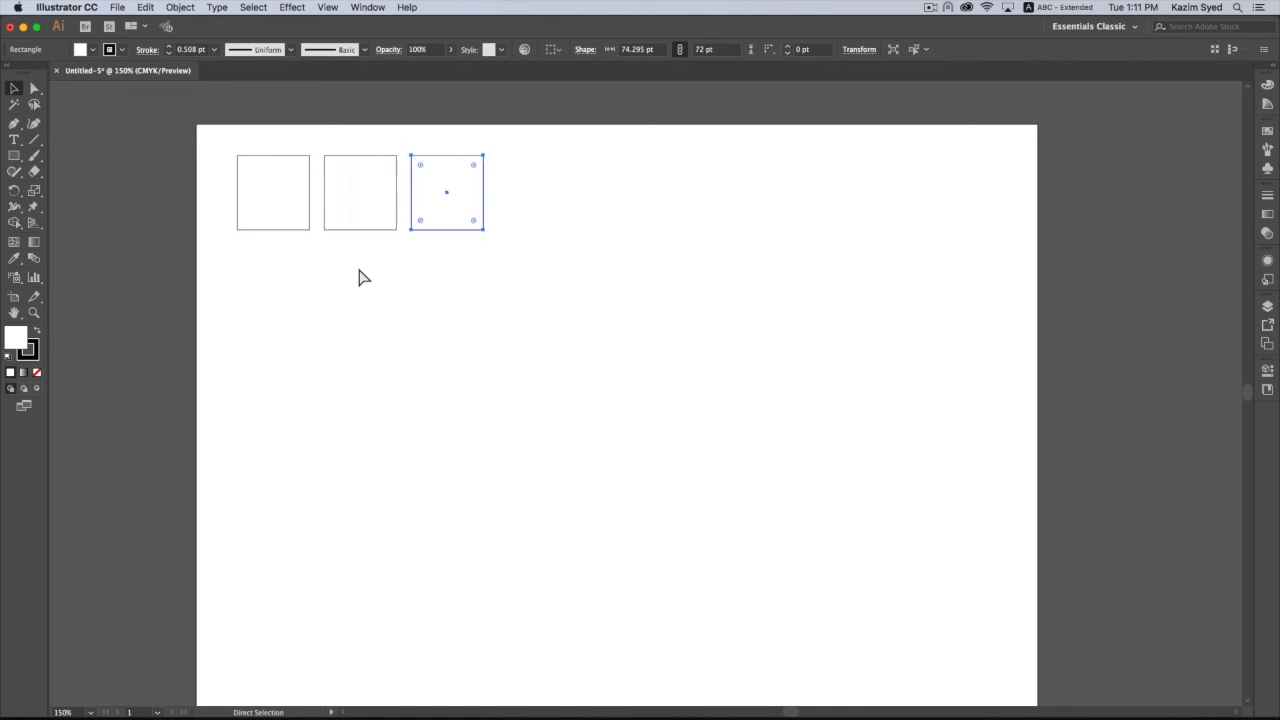
key("super+d")
key("super+d")
key("super+d")
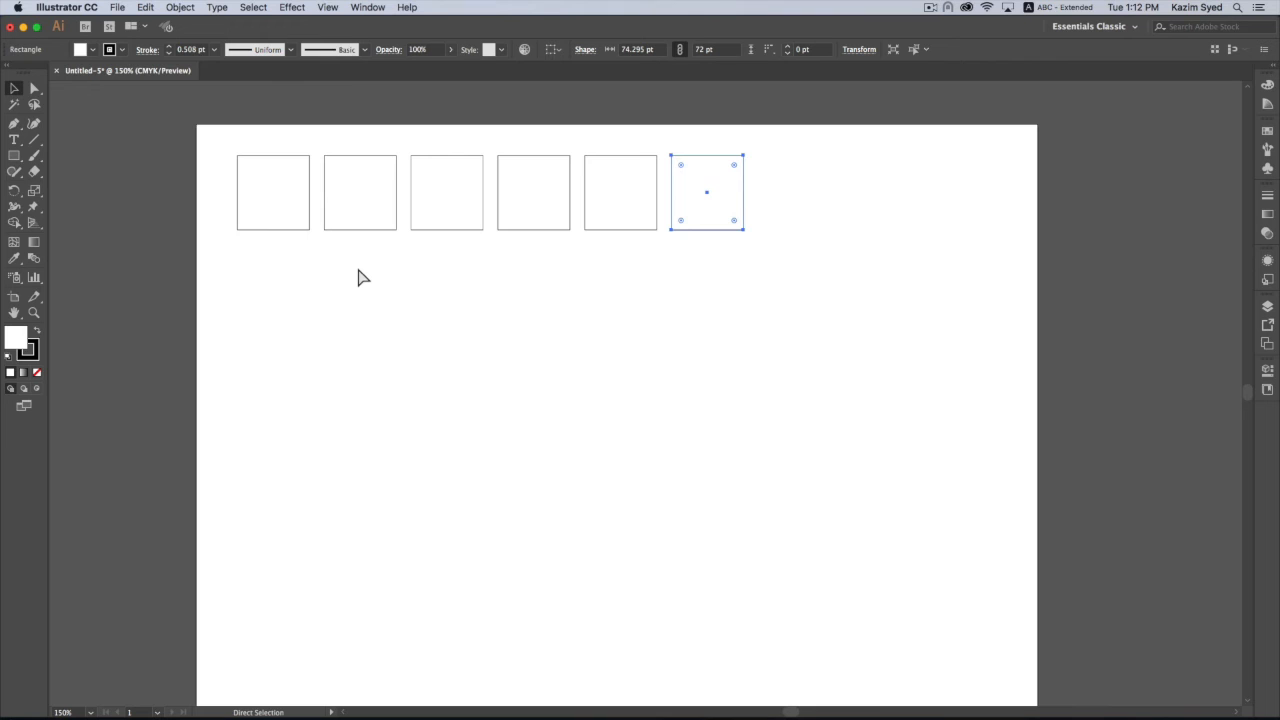
key("super+d")
key("super+d")
key("super+d")
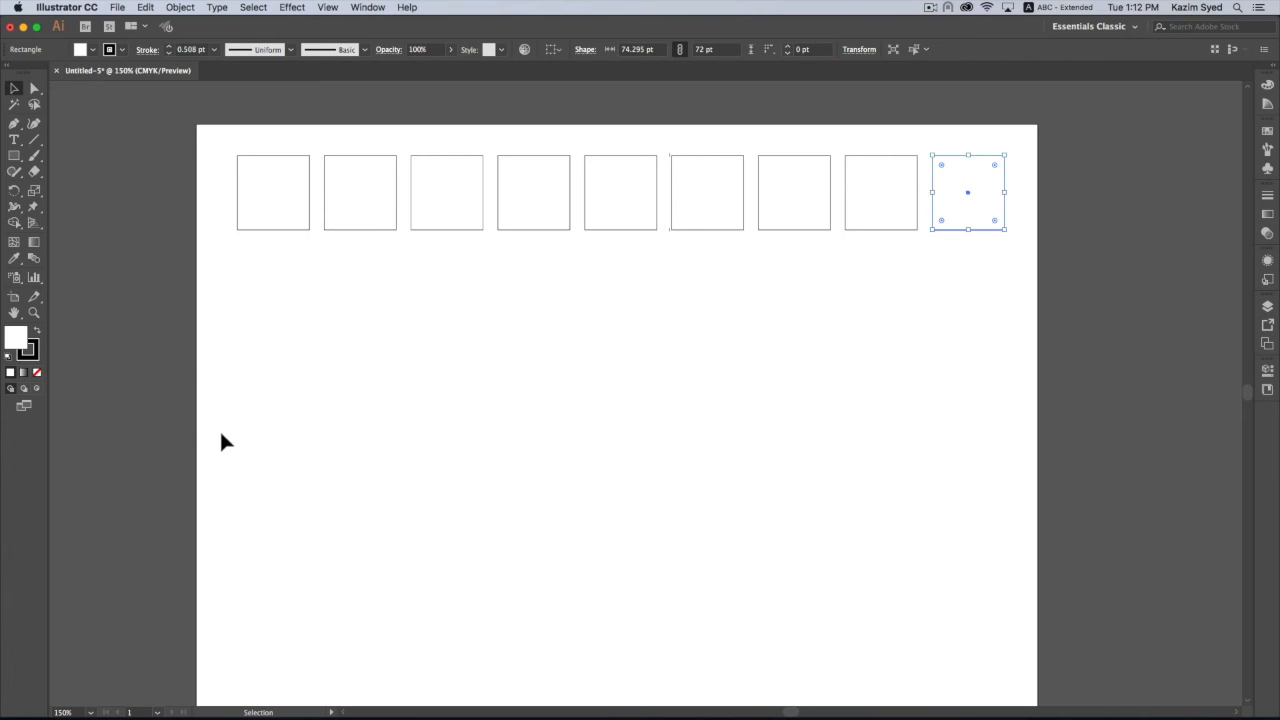
Select the whole row of nine squares and duplicate it straight down, leaving a small gap below the original row
left_click(34, 313)
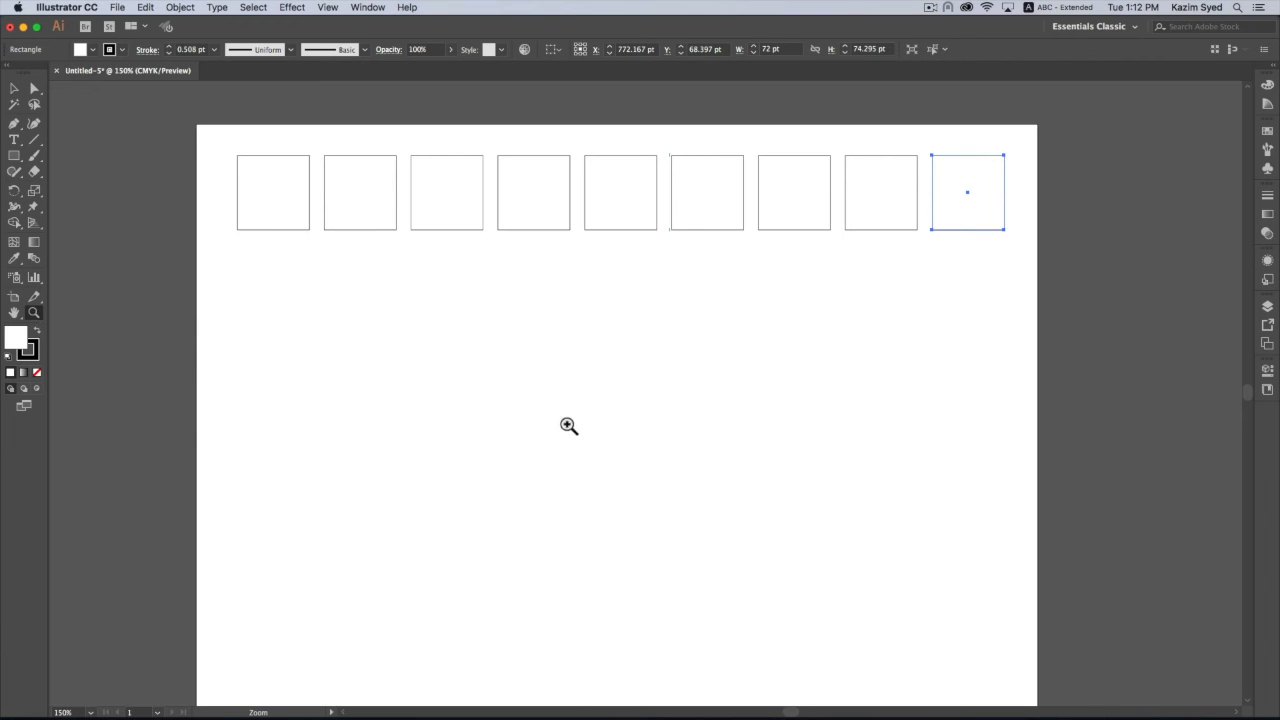
left_click(615, 341, "alt")
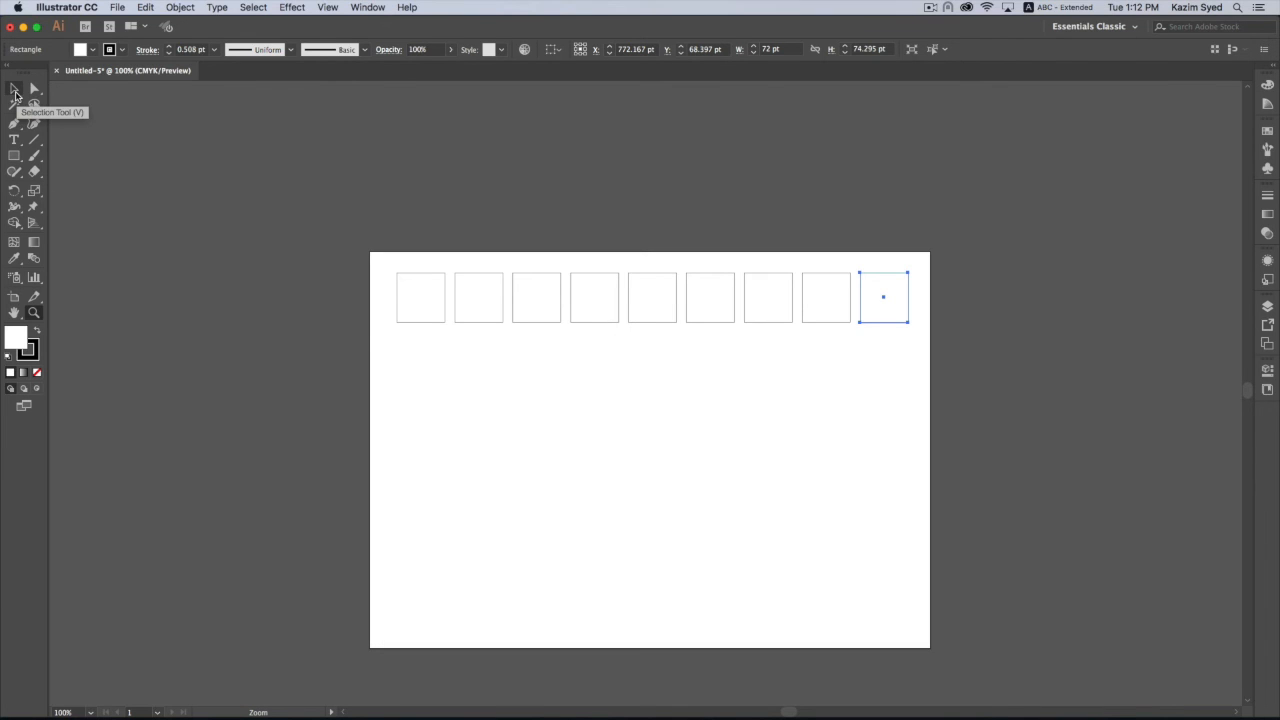
left_click(15, 90)
left_click(423, 385)
left_click_drag(393, 340, 912, 273)
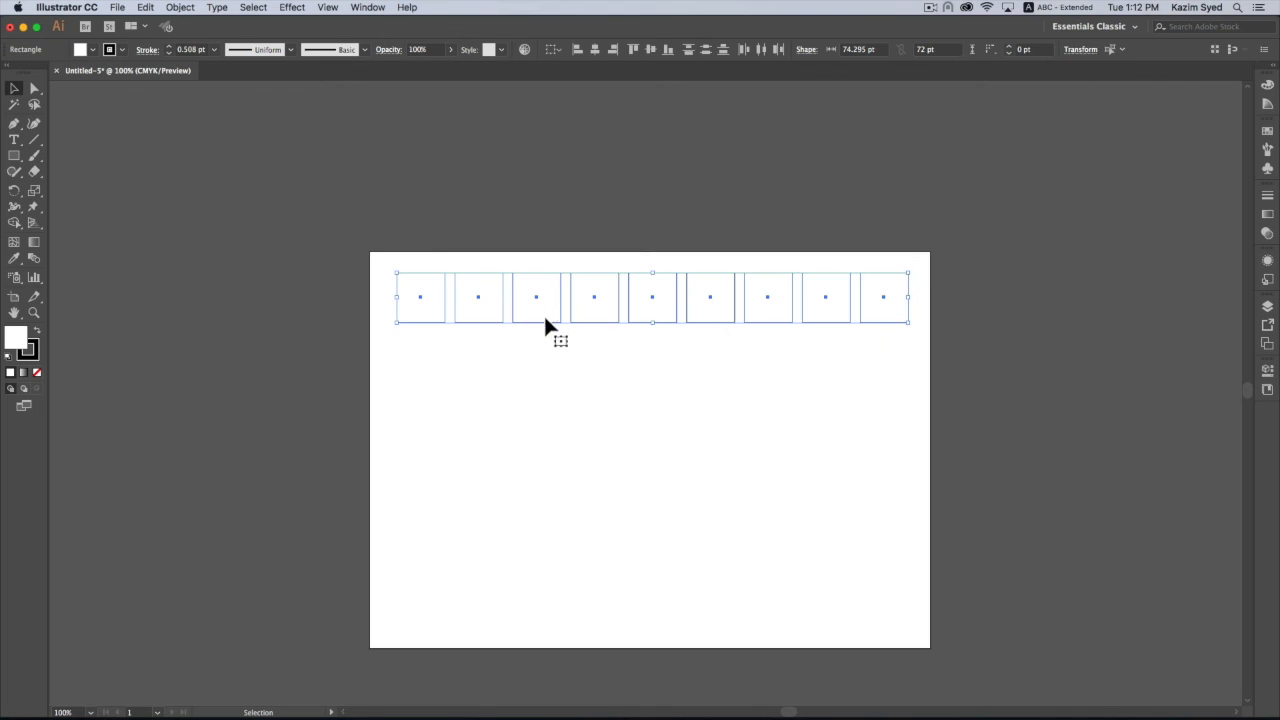
left_click_drag(536, 299, 538, 358)
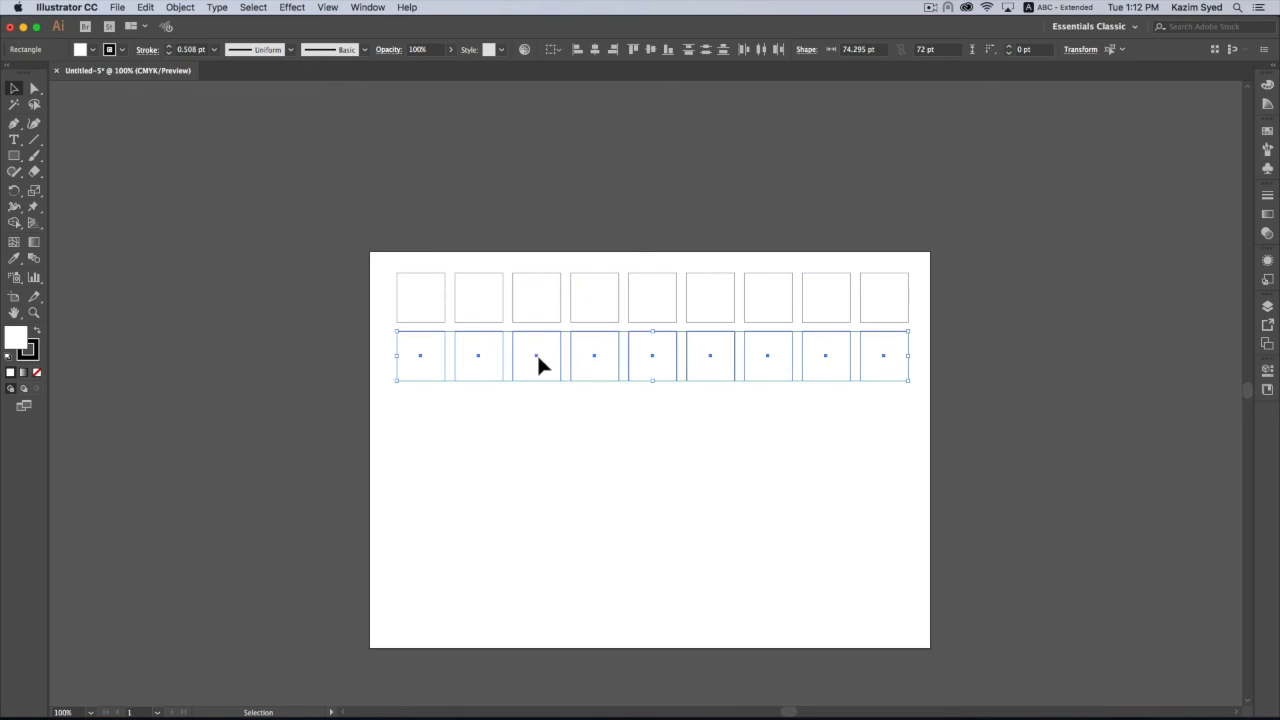
Repeat the row duplication four times with Transform Again to build a grid of six rows, and deselect it
key("a")
key("super+d")
key("super+d")
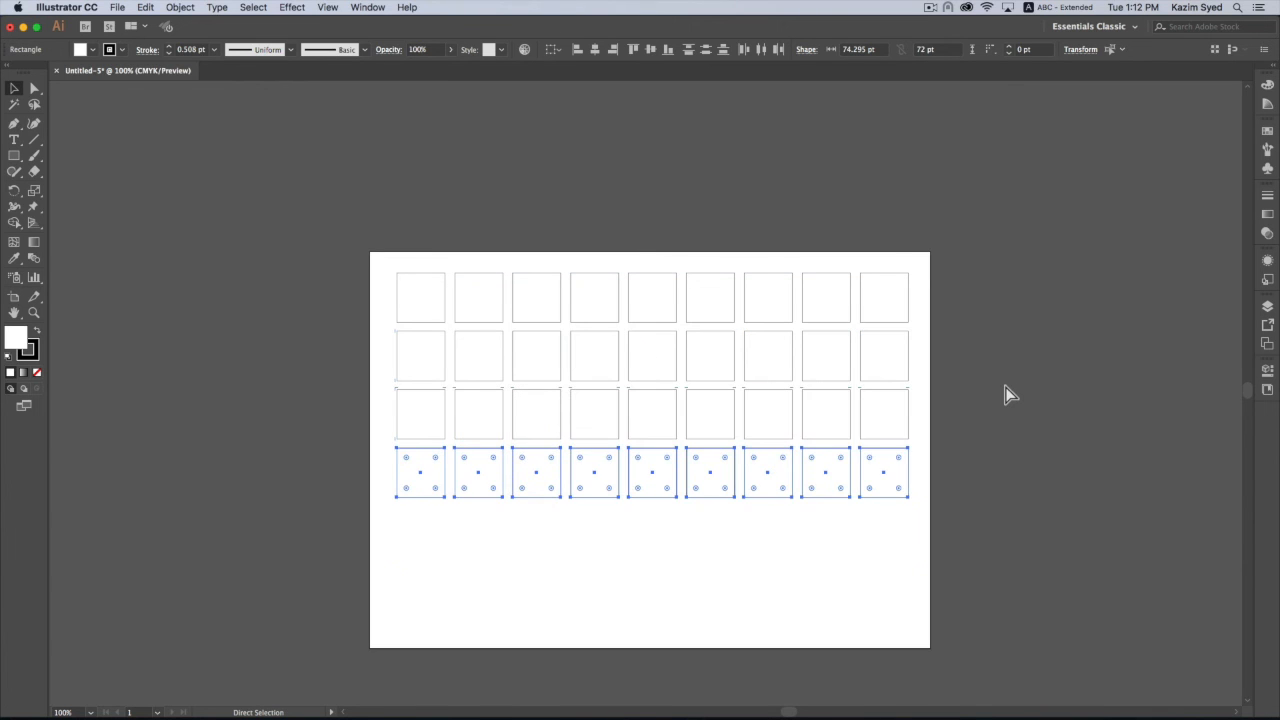
key("super+d")
key("super+d")
key("v")
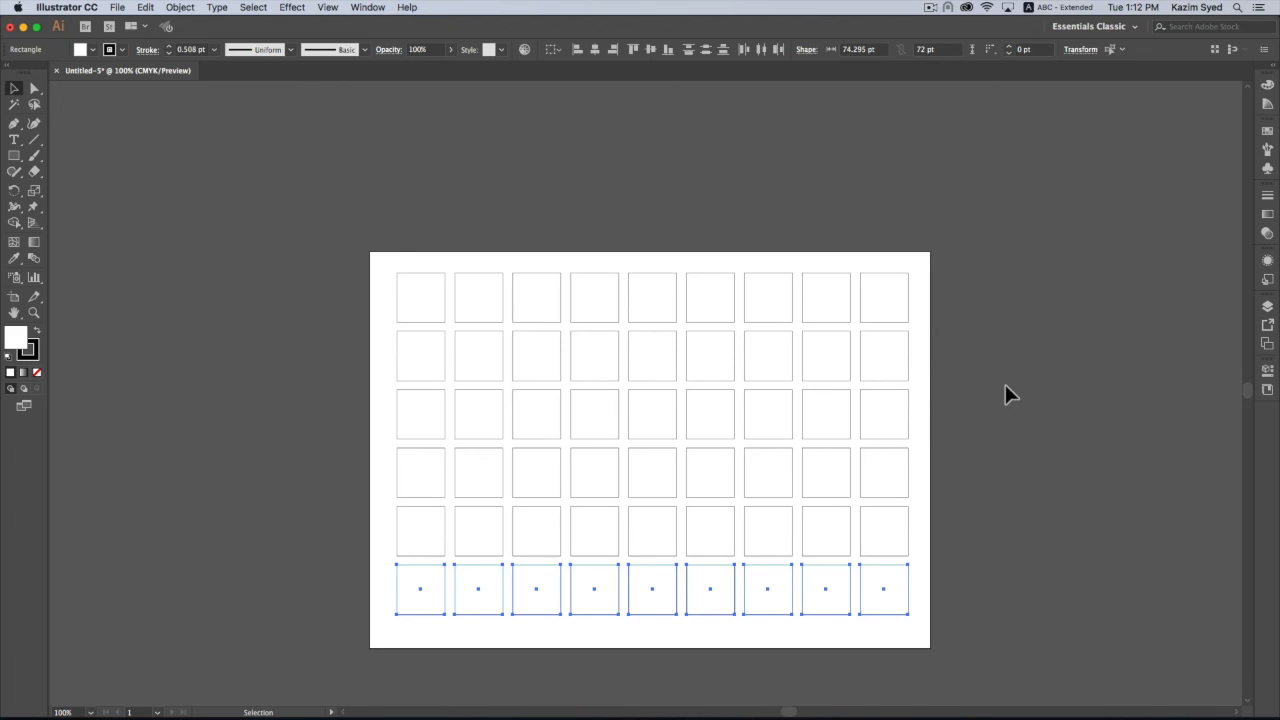
left_click(1016, 386)
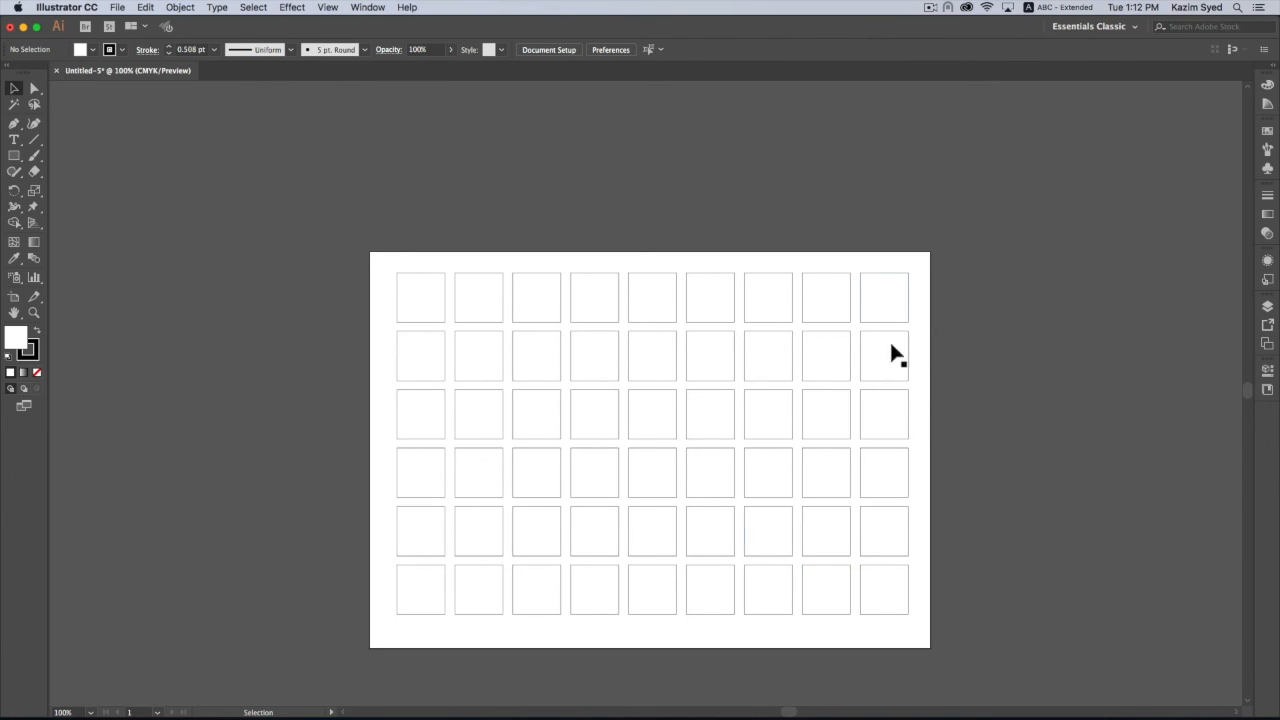
left_click(27, 406)
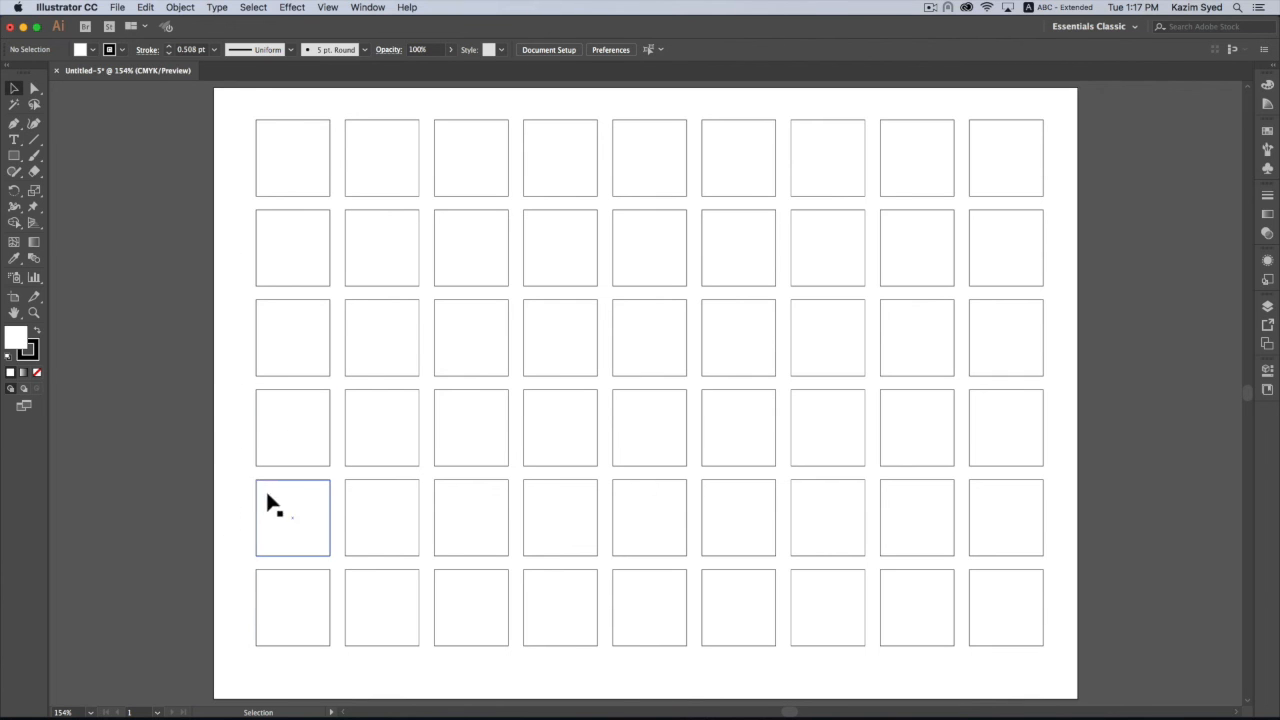
left_click_drag(237, 422, 975, 438)
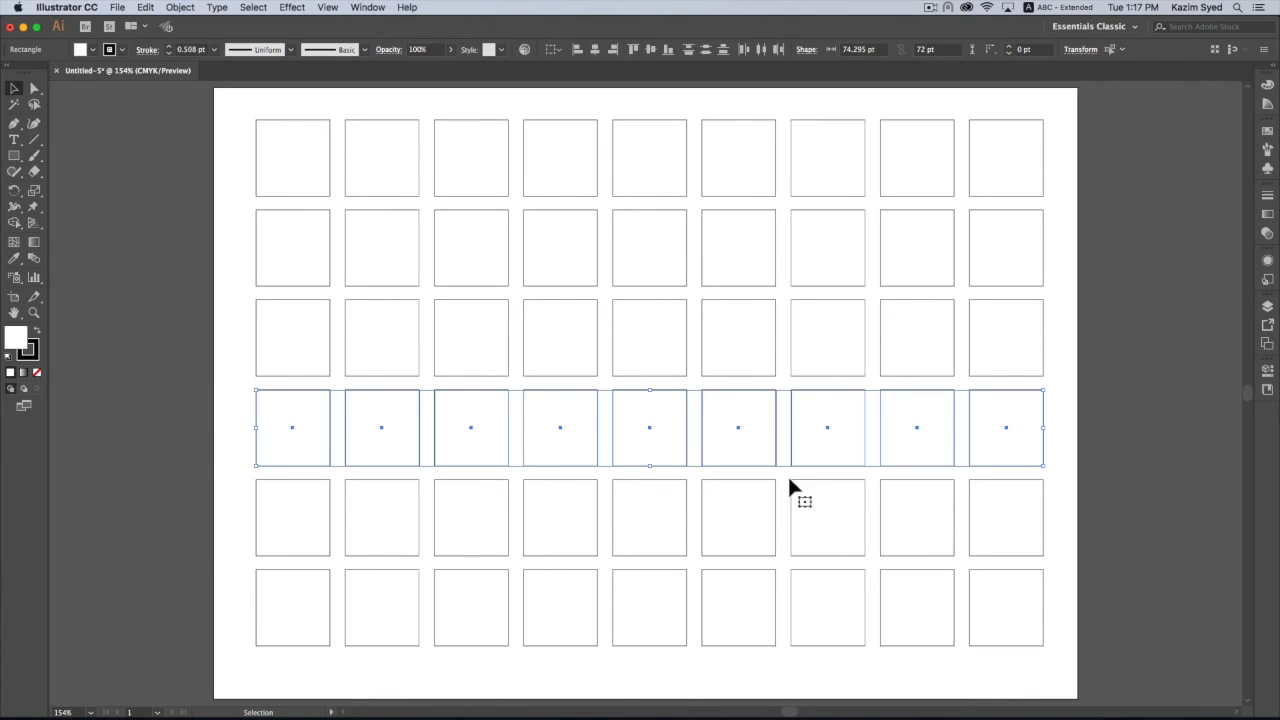
left_click_drag(296, 589, 1052, 631)
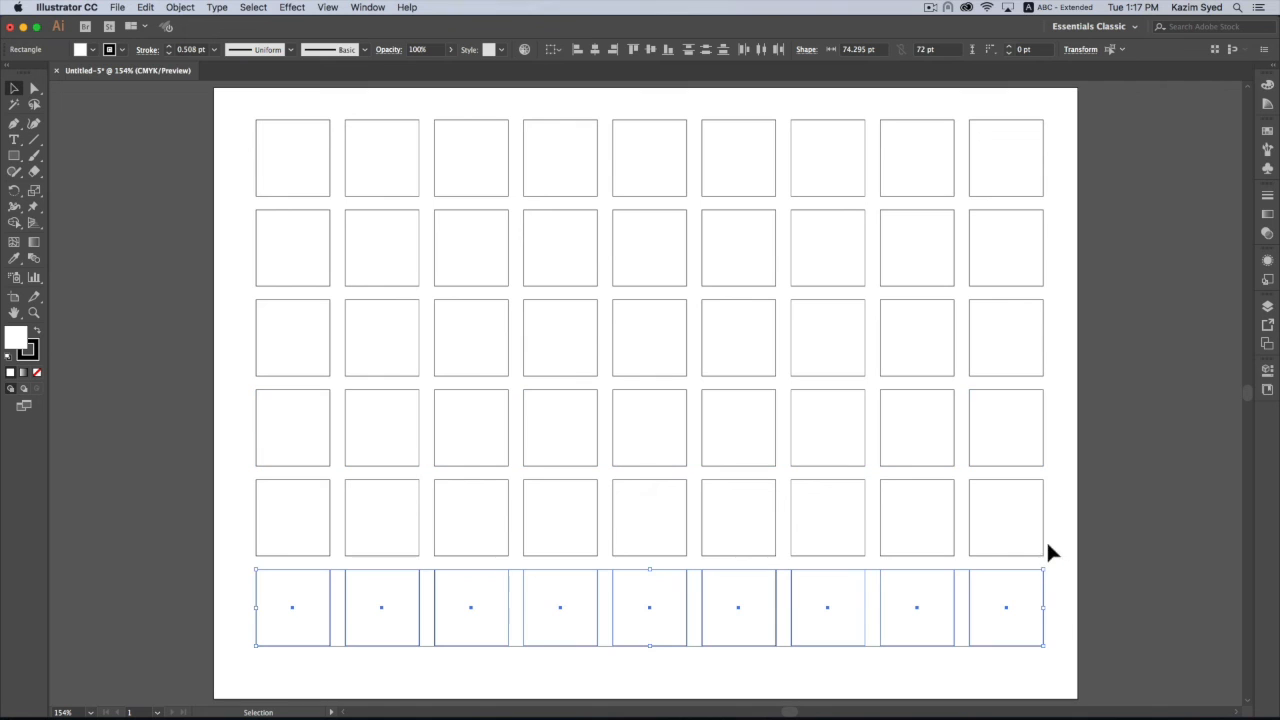
left_click(228, 625)
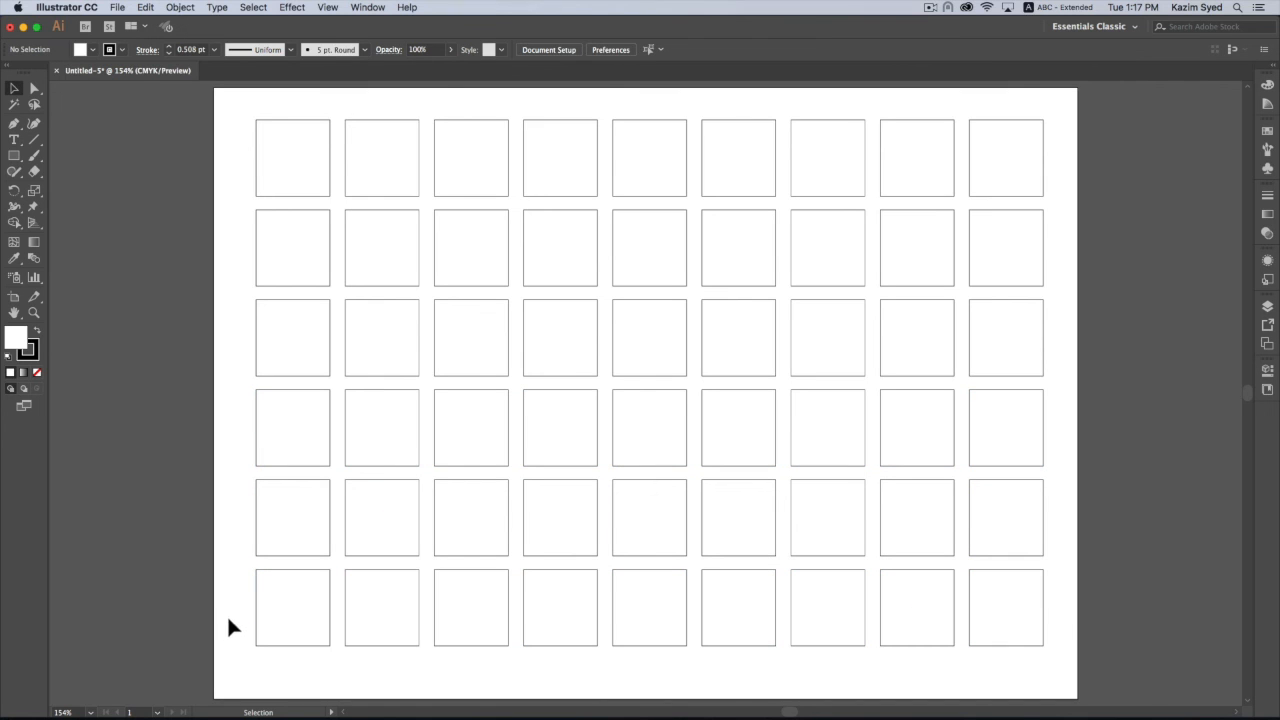
Fill all the squares in the fourth and sixth rows with green 8EC152 and deselect them
left_click_drag(232, 607, 1057, 670)
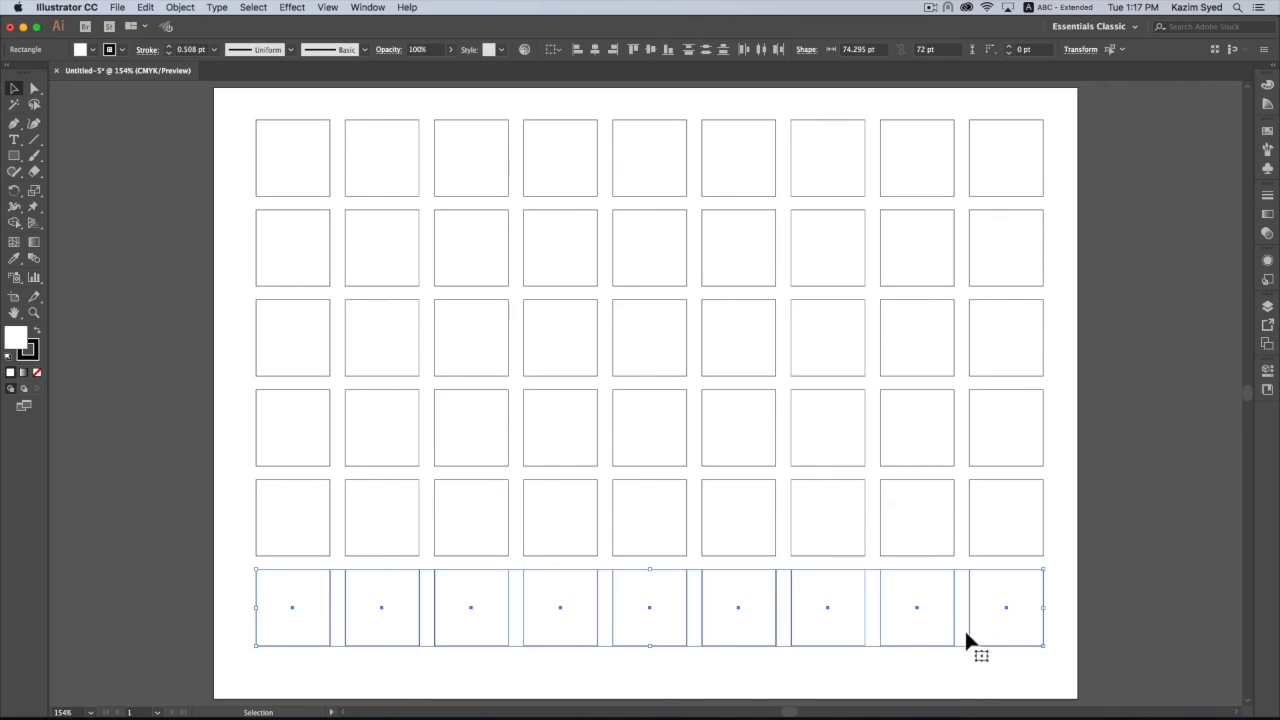
left_click_drag(224, 422, 1058, 441)
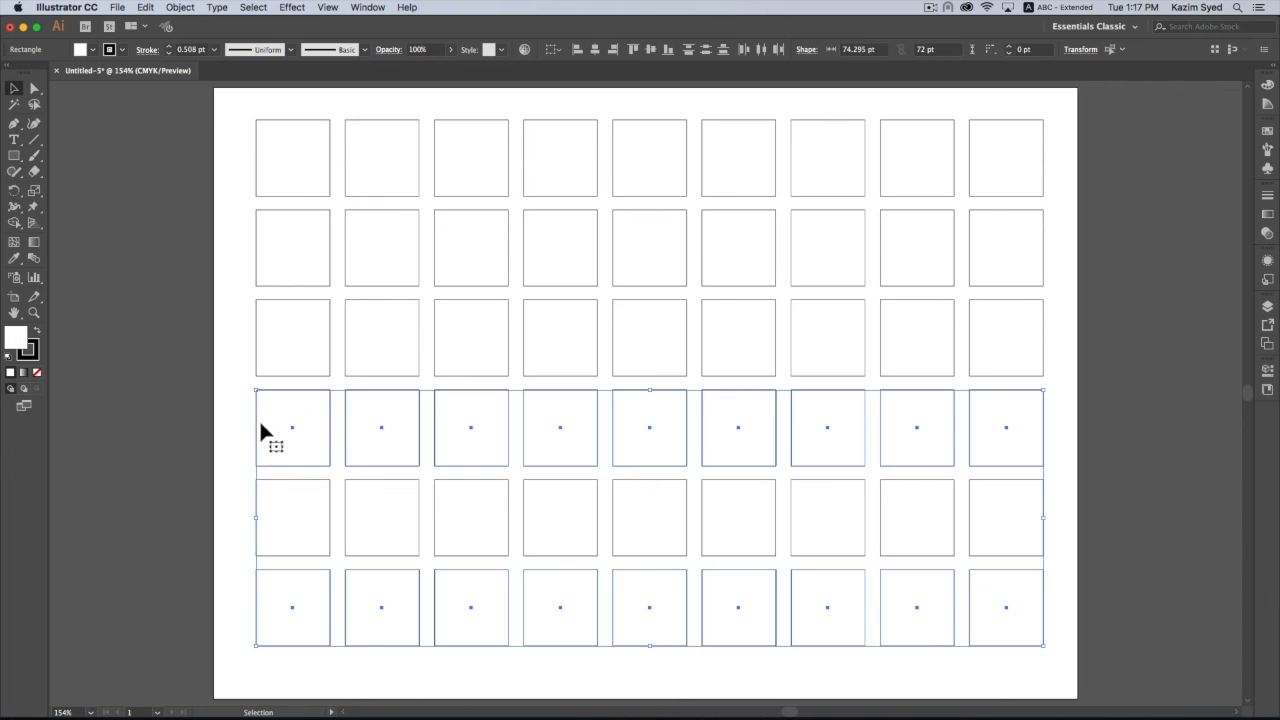
double_click(15, 338)
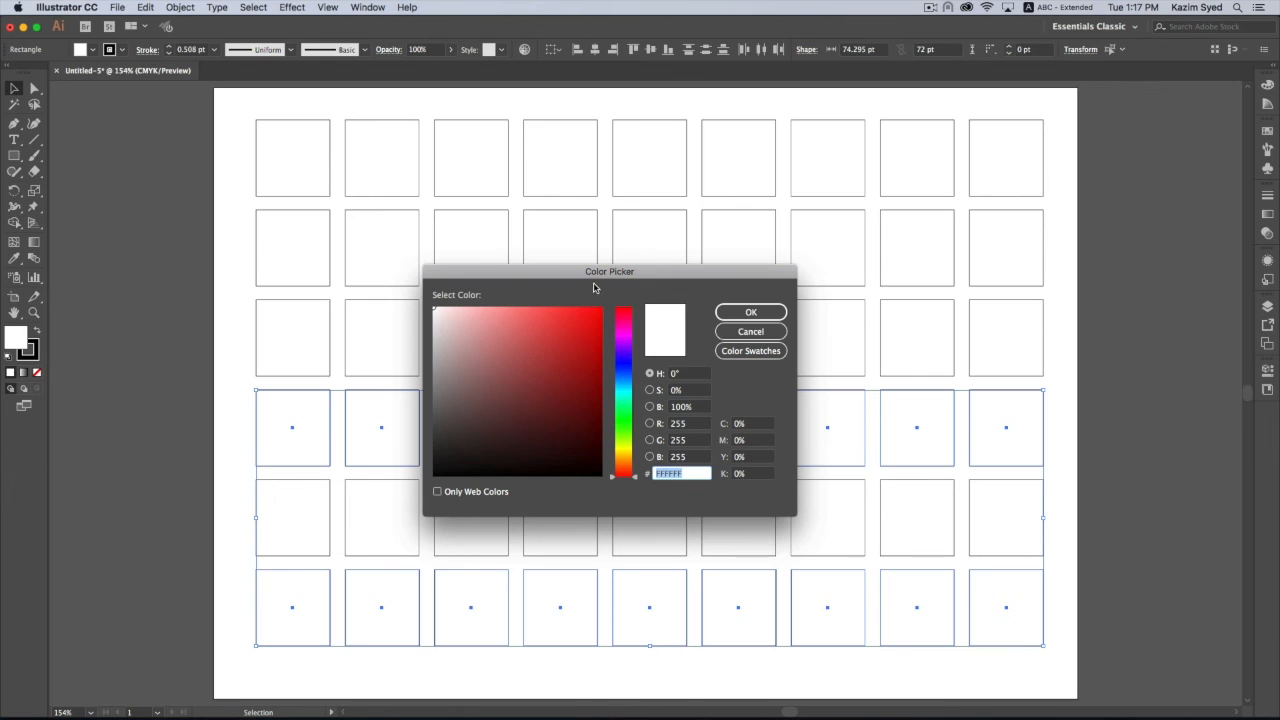
left_click_drag(590, 276, 717, 257)
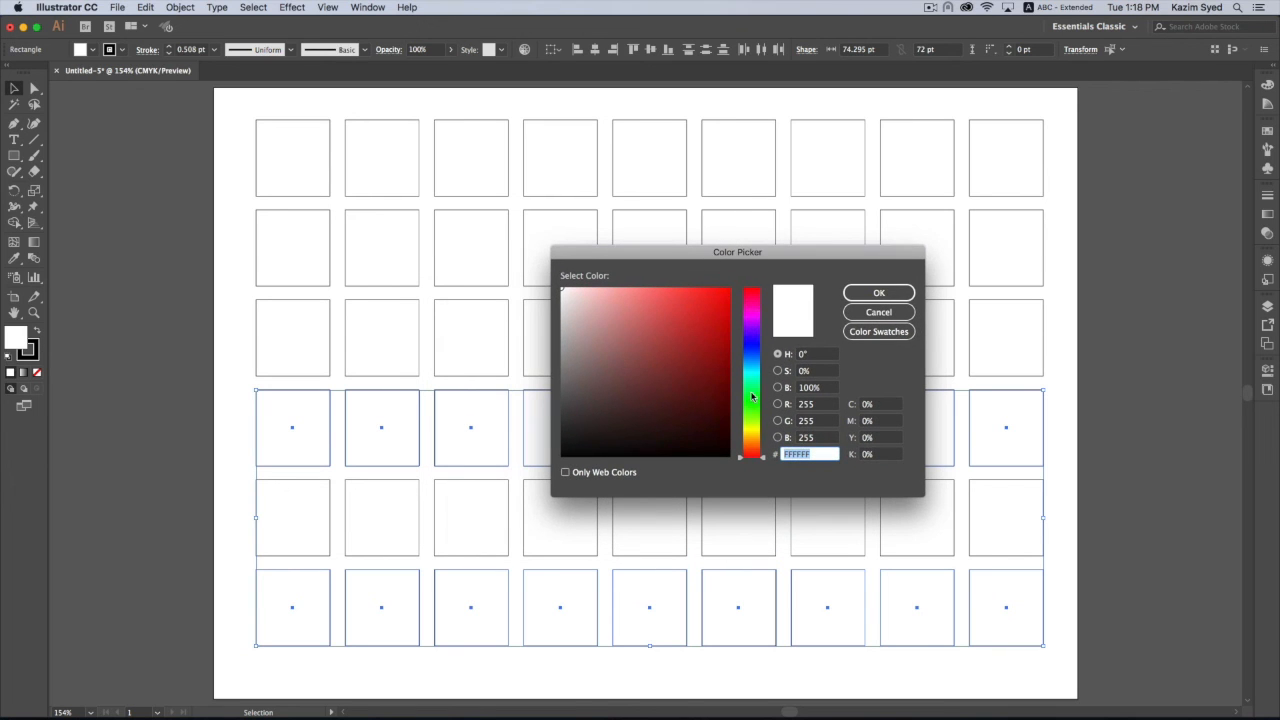
left_click_drag(759, 456, 762, 415)
left_click_drag(680, 331, 658, 328)
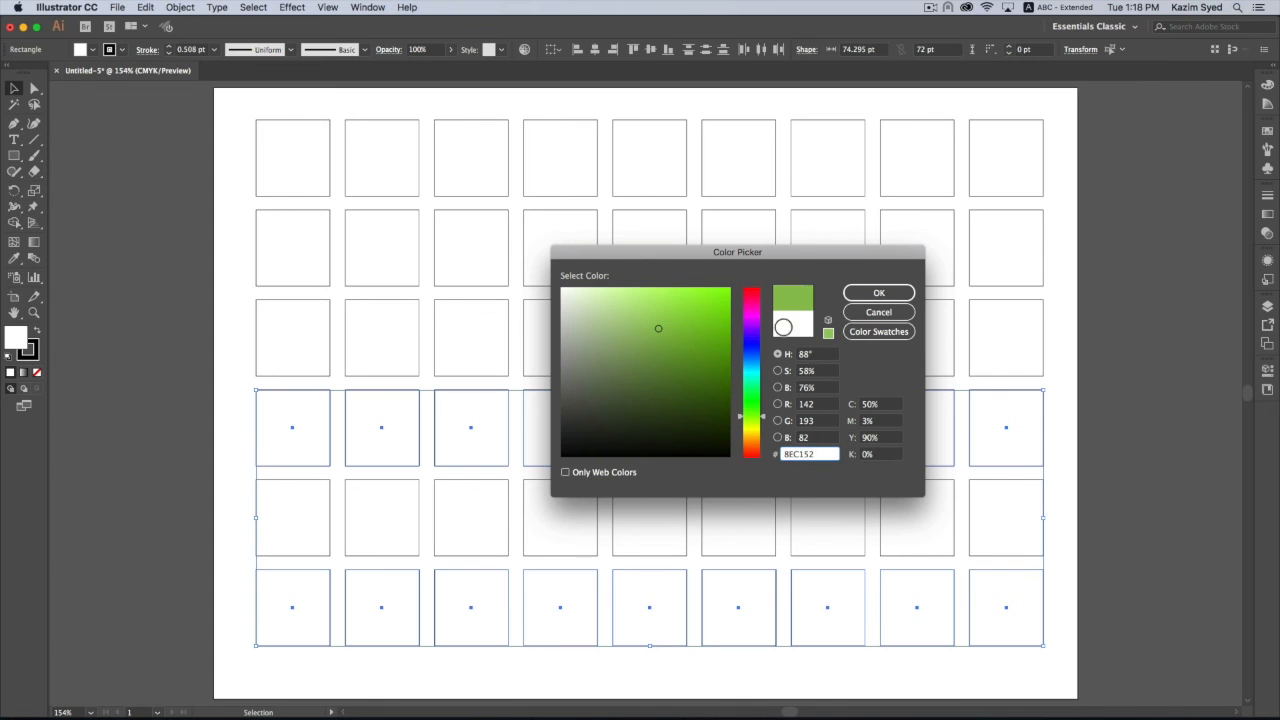
left_click(879, 293)
left_click(1113, 376)
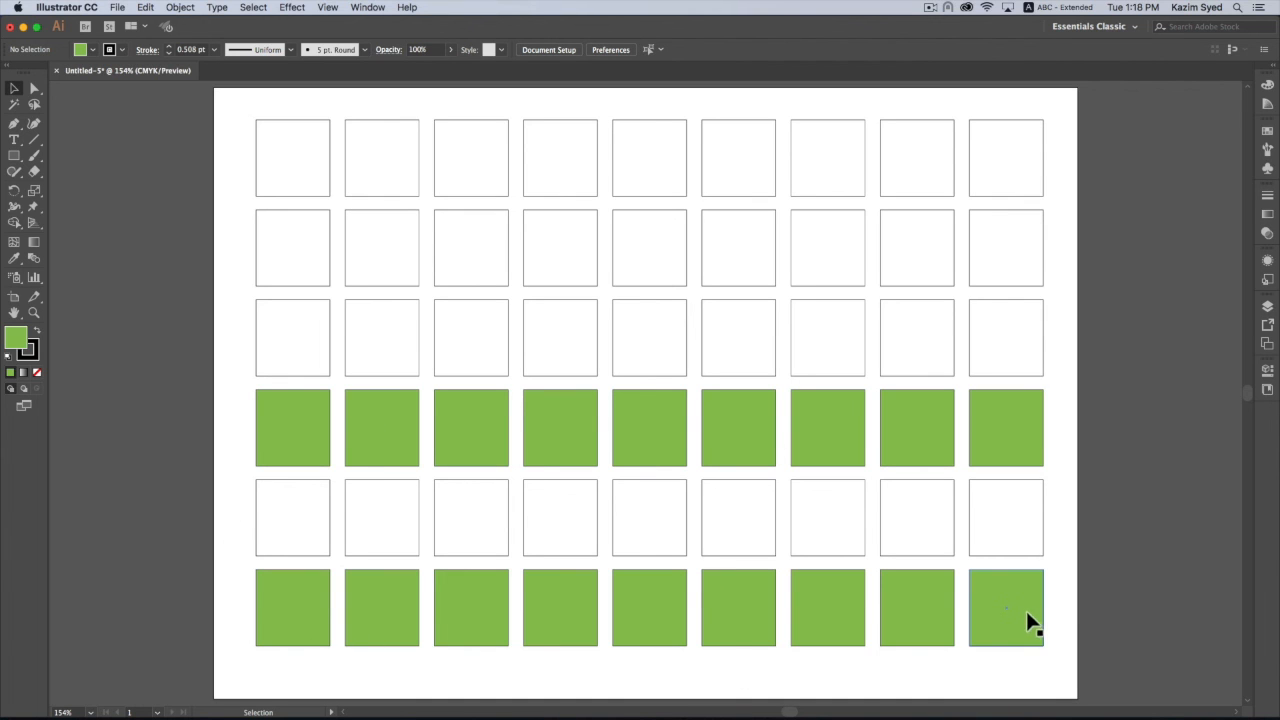
Apply the green fill of the fourth row to all the squares in the second row with the Eyedropper, and deselect them
scroll(1128, 543, "up", 1)
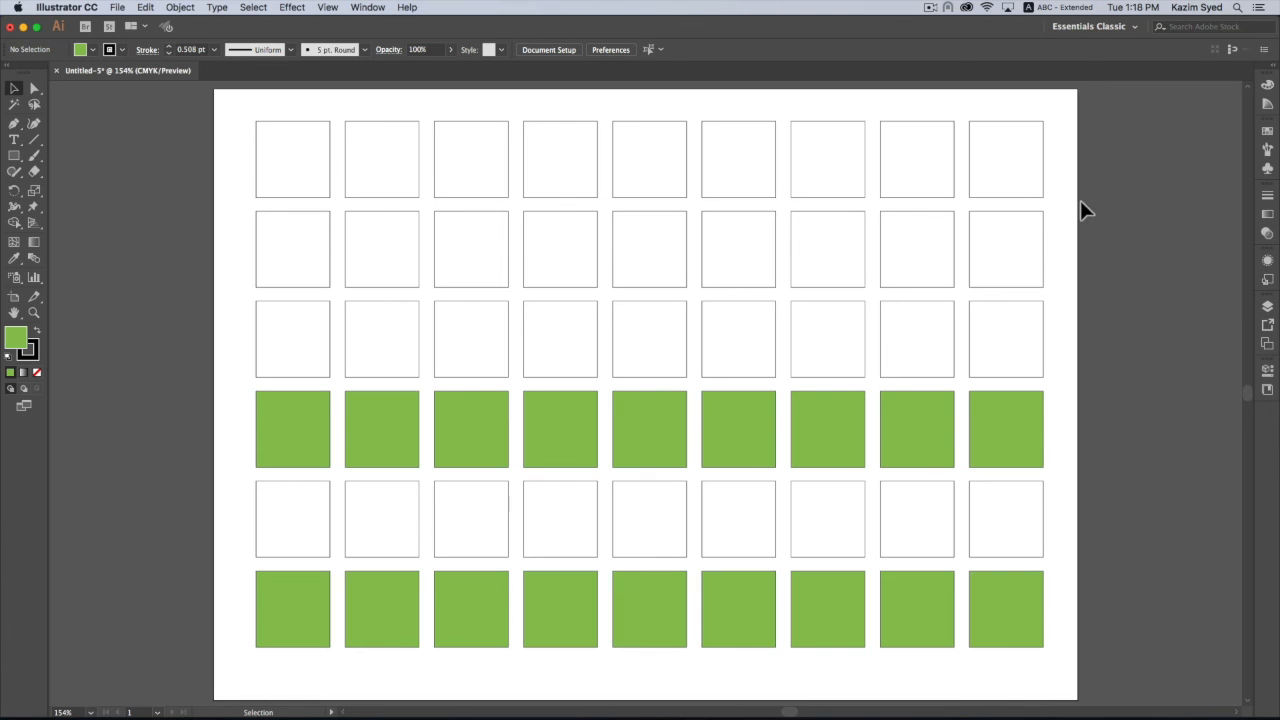
left_click_drag(231, 229, 1049, 256)
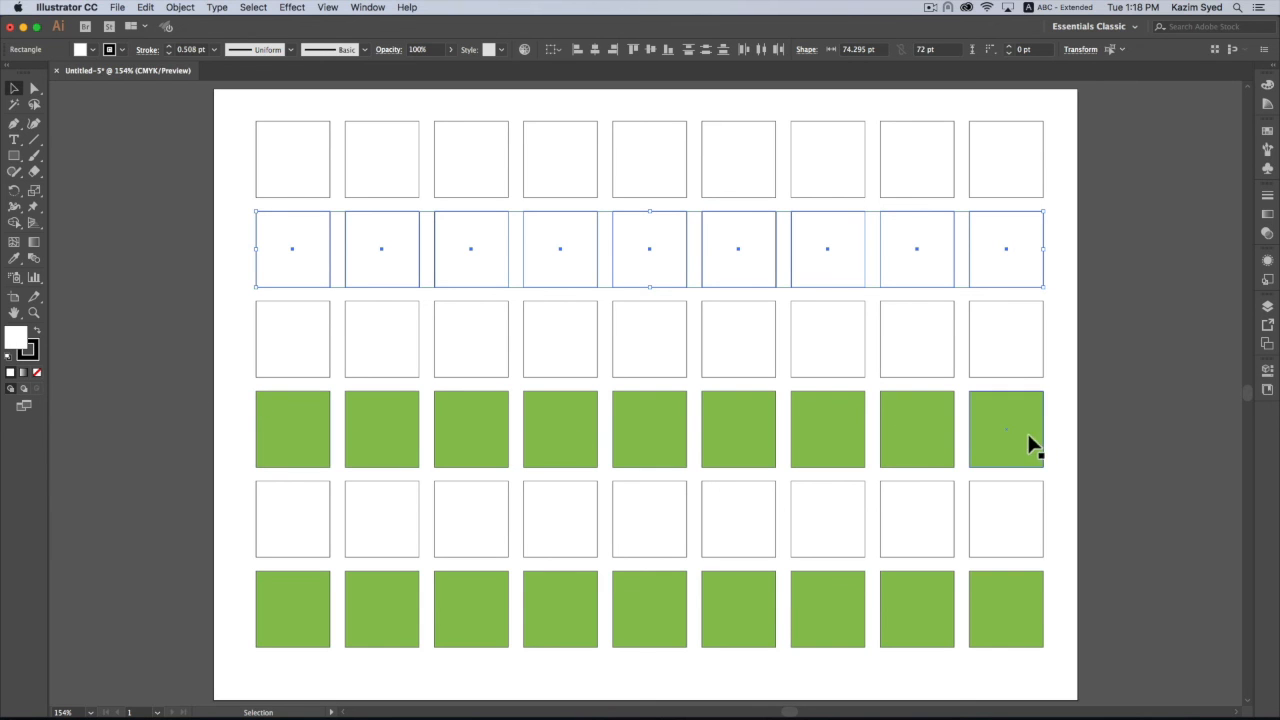
left_click(15, 260)
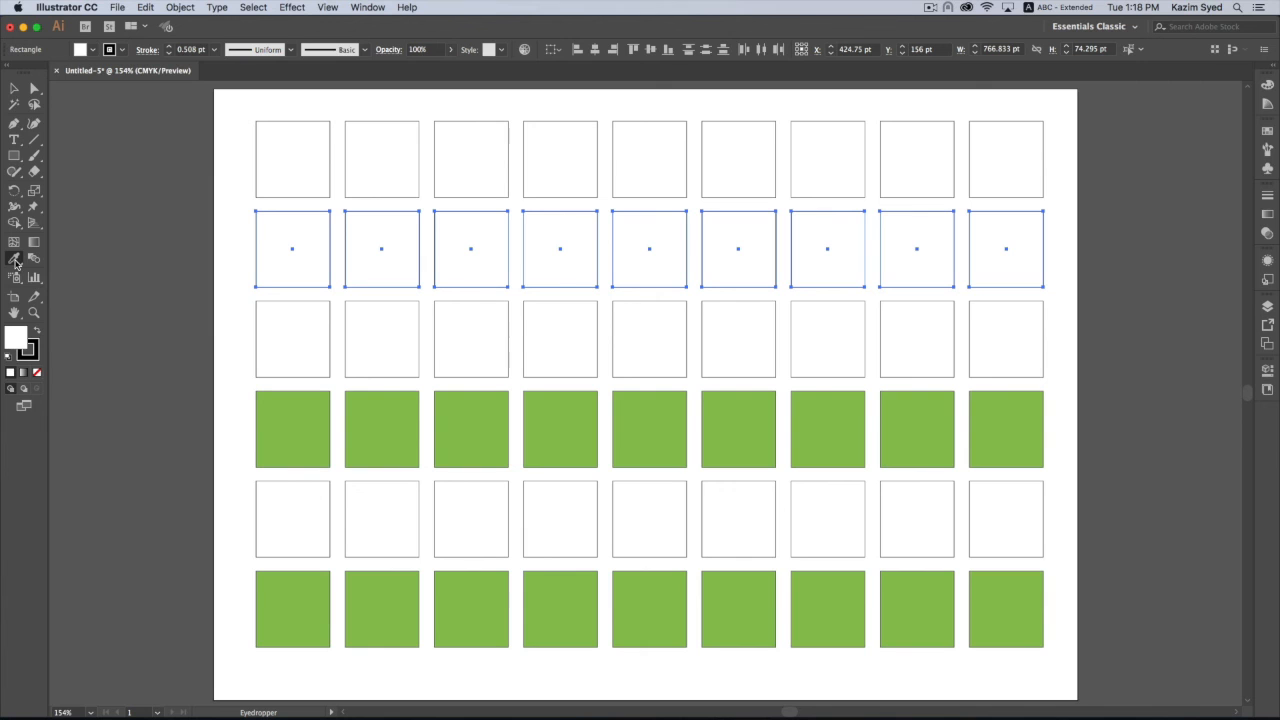
left_click(298, 432)
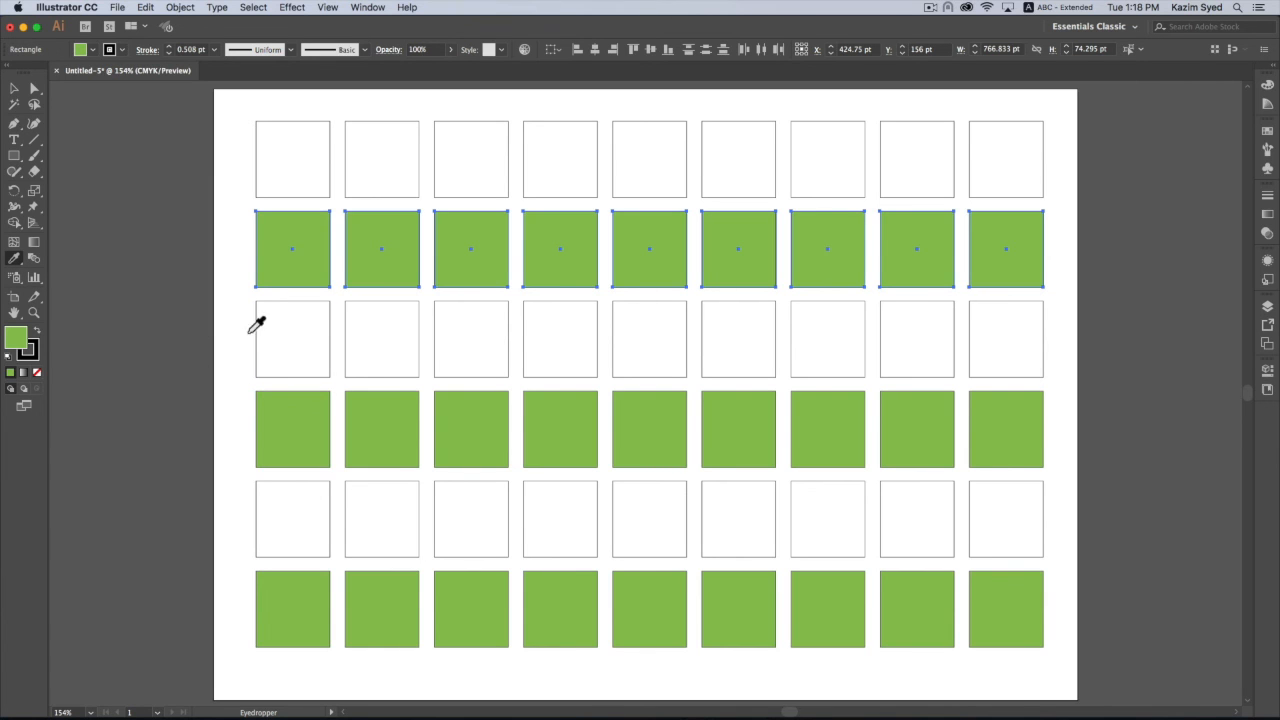
left_click(14, 90)
left_click(1101, 125)
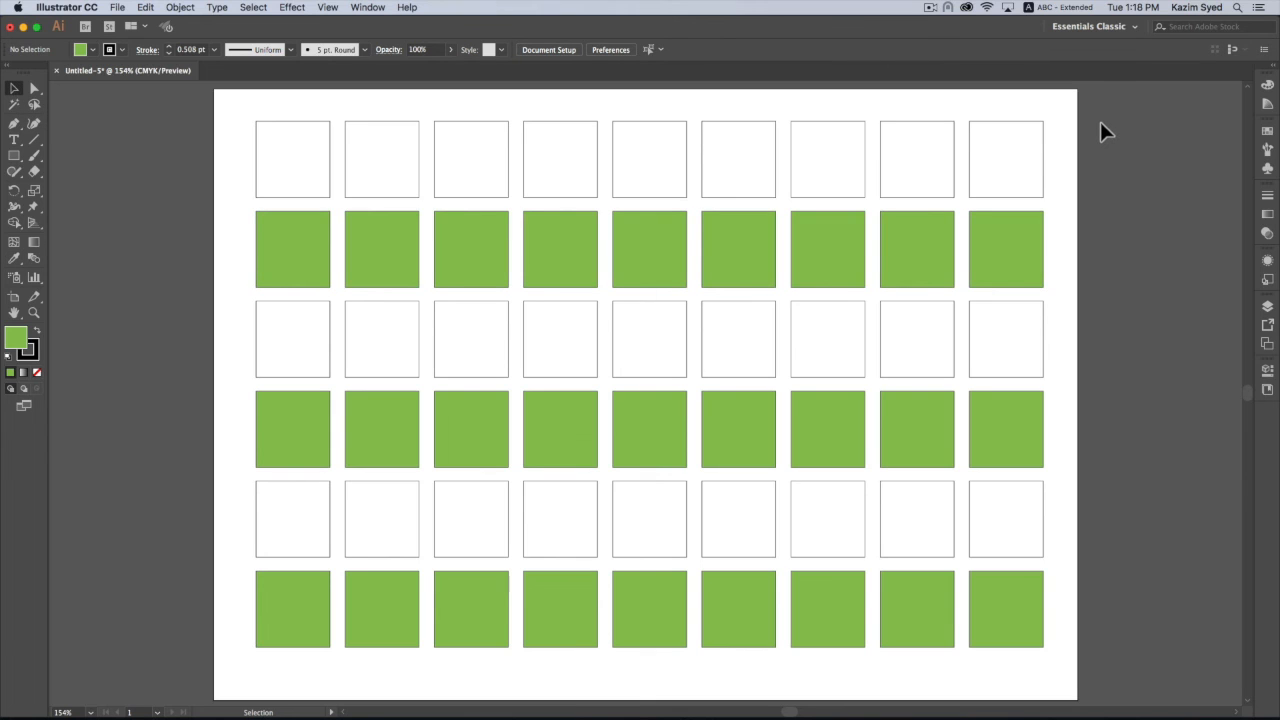